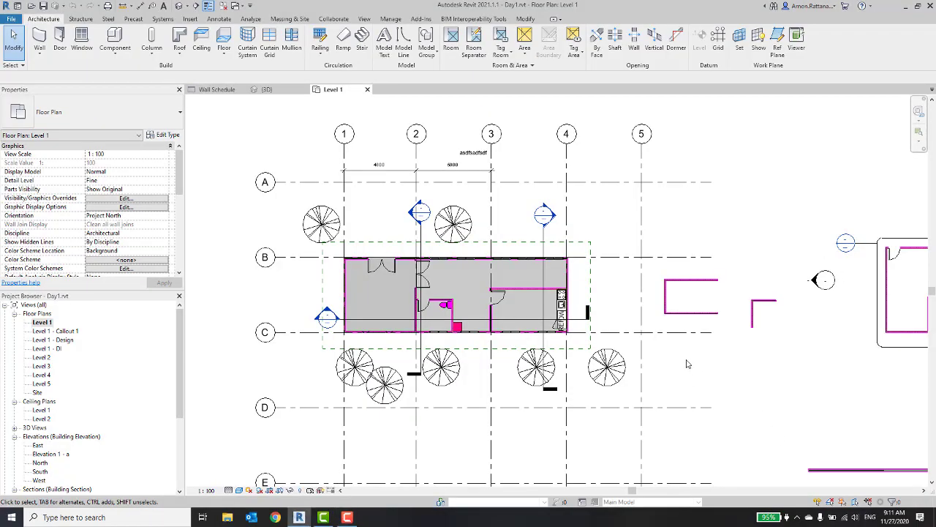
Frame the Level 1 plan so grids A–E and the building's rooms are centred
scroll(685, 359, down, 1)
scroll(732, 329, down, 1)
scroll(624, 296, down, 1)
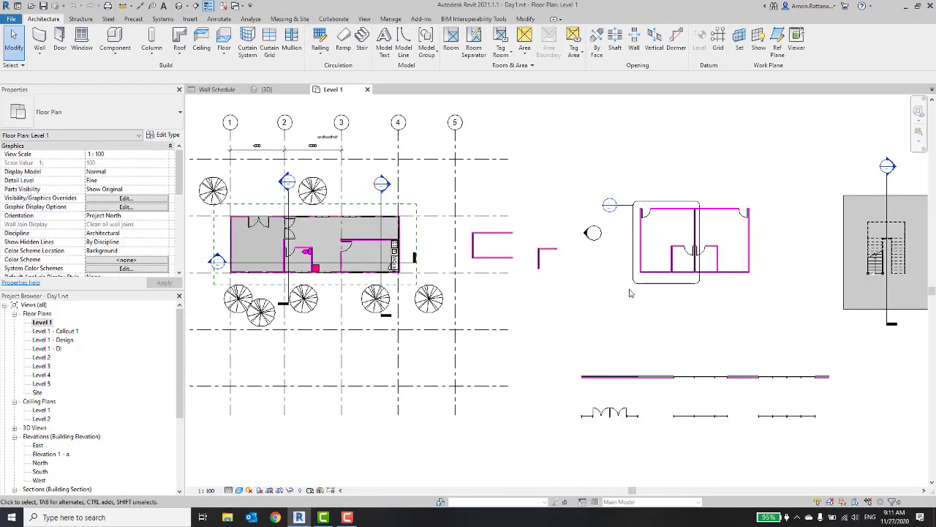
middle_drag(425, 319, 590, 332)
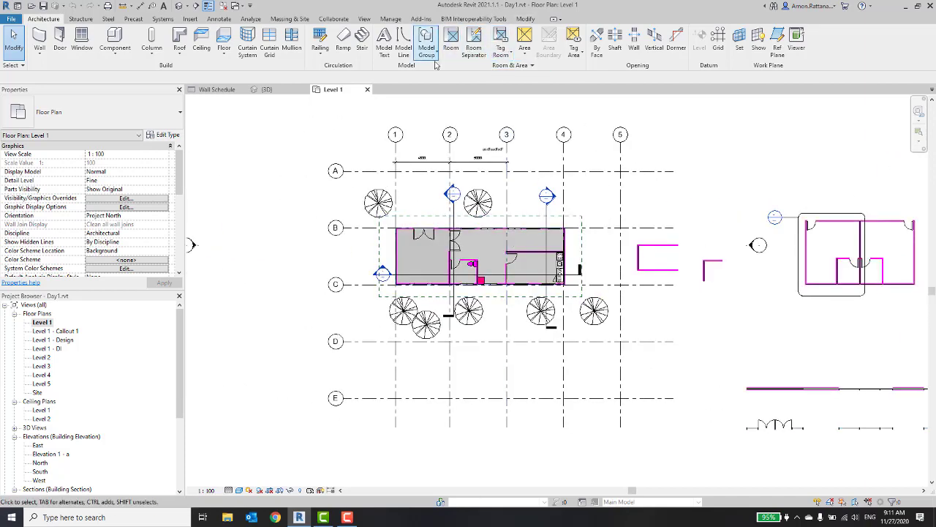
scroll(419, 260, up, 1)
scroll(419, 260, up, 3)
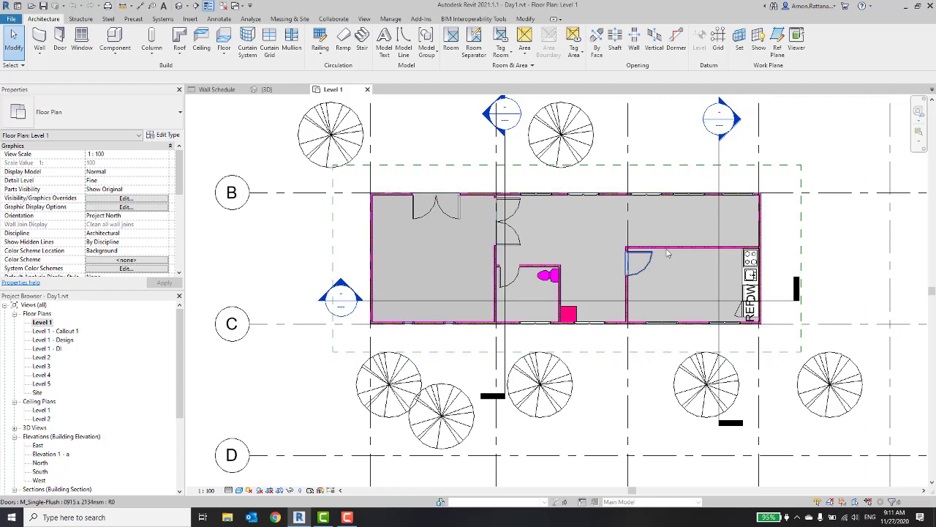
middle_drag(445, 254, 398, 274)
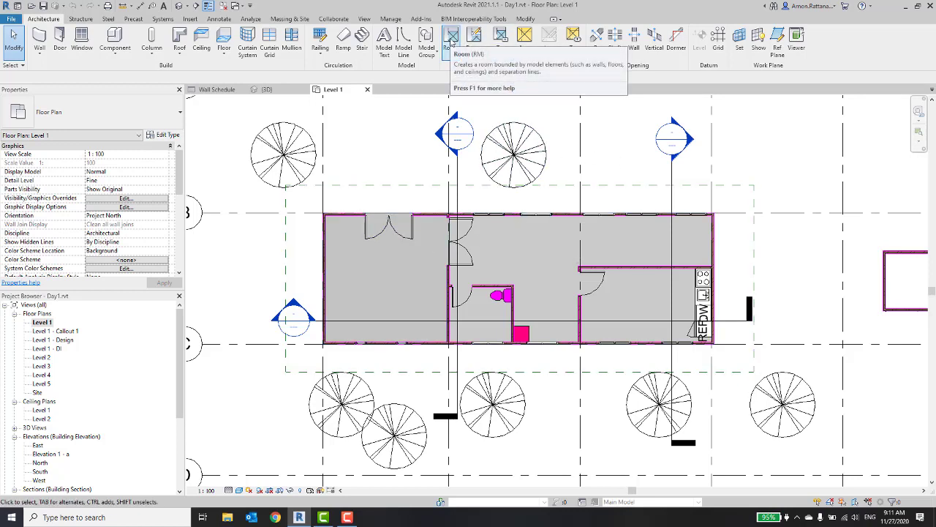
Start the Room tool and highlight room-bounding walls twice, dismissing each warning
click(452, 42)
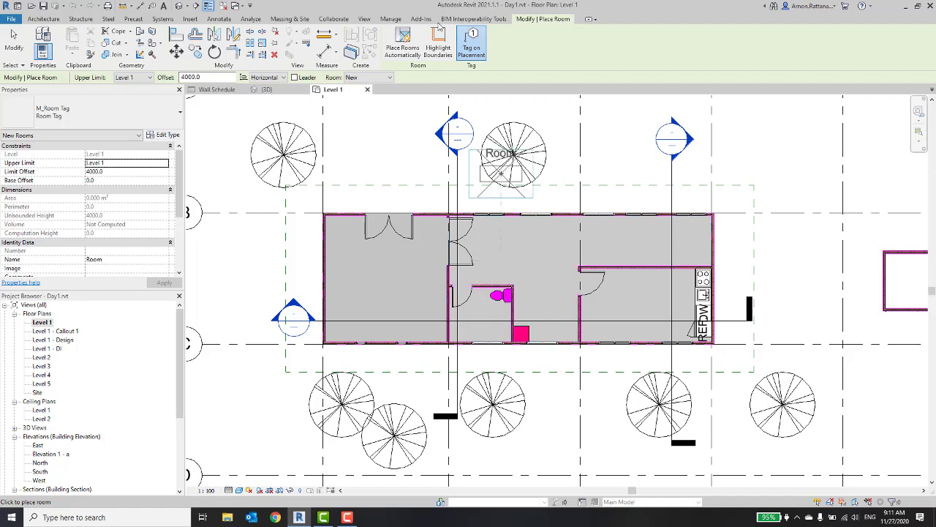
click(441, 47)
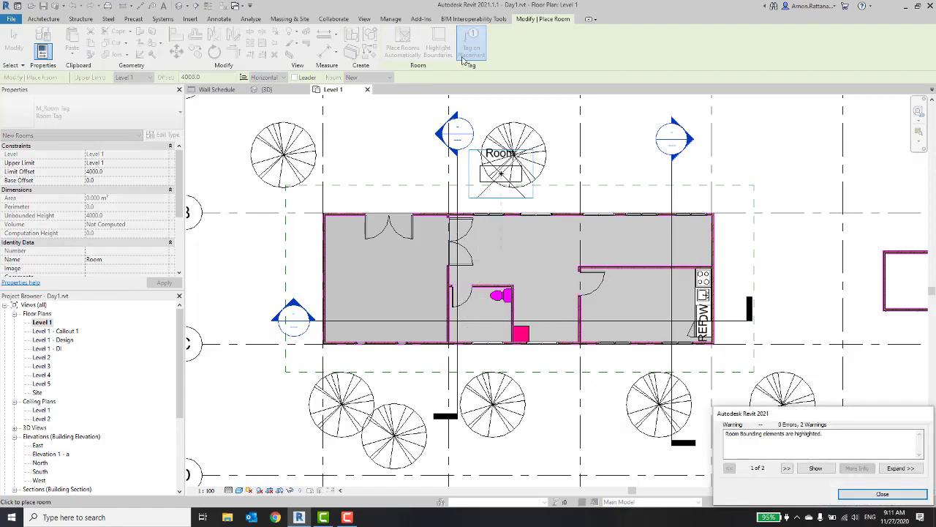
click(880, 493)
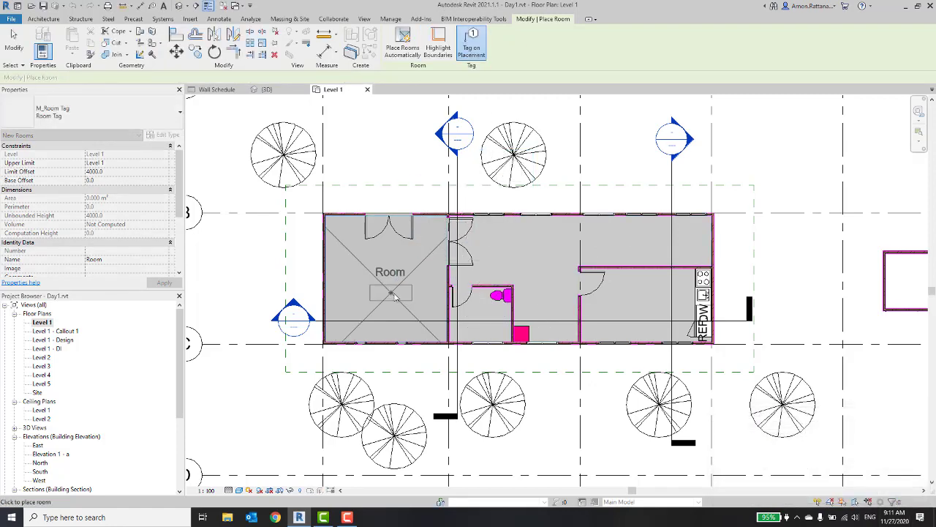
scroll(409, 256, up, 3)
scroll(450, 249, up, 1)
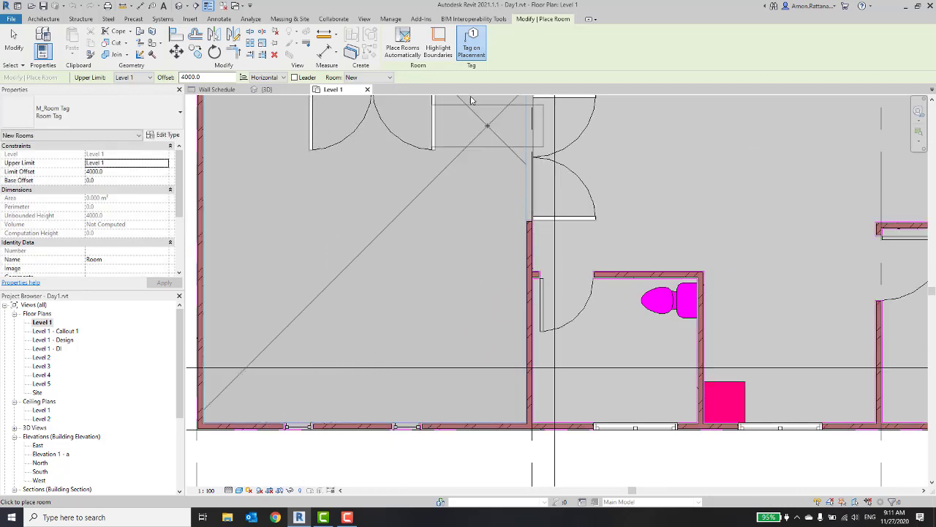
click(437, 52)
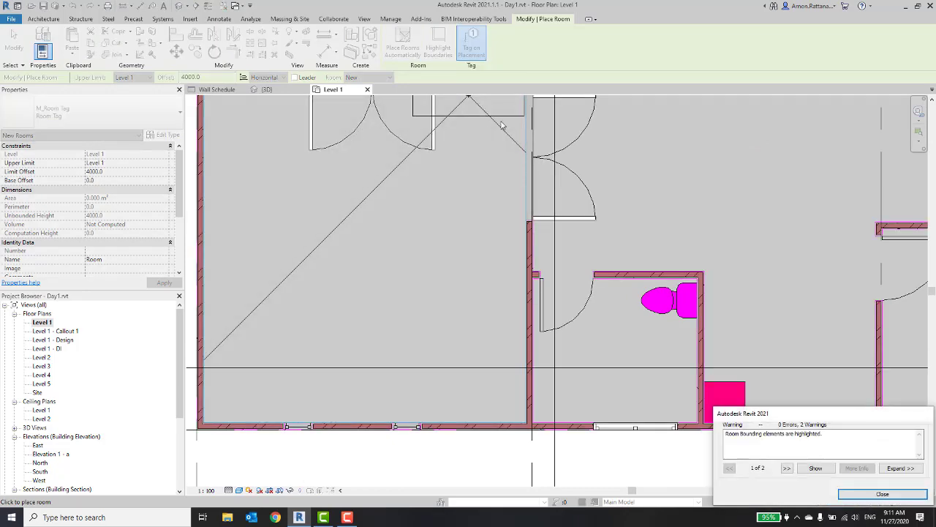
click(882, 493)
Pan across the building's right end and the separate building, then zoom out
scroll(524, 250, down, 2)
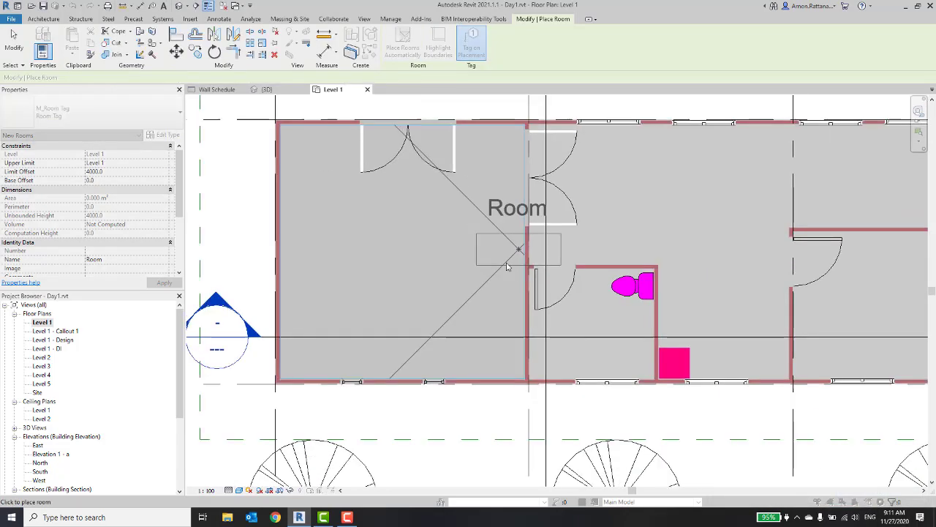
scroll(498, 248, down, 2)
scroll(702, 278, down, 1)
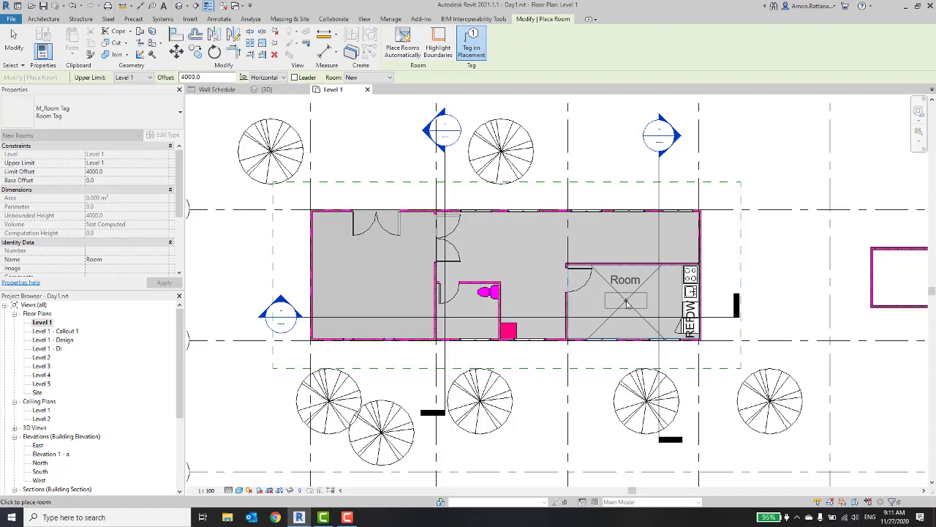
middle_drag(899, 351, 549, 347)
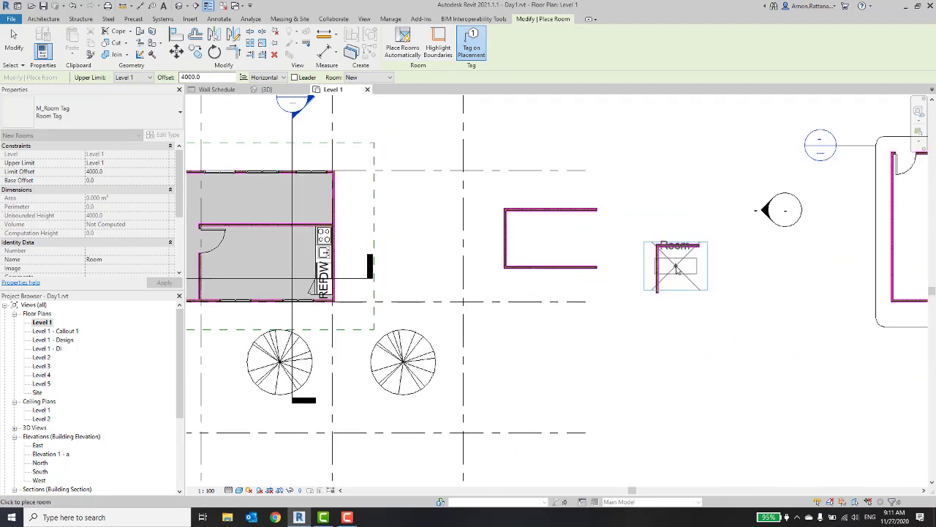
middle_drag(885, 227, 473, 216)
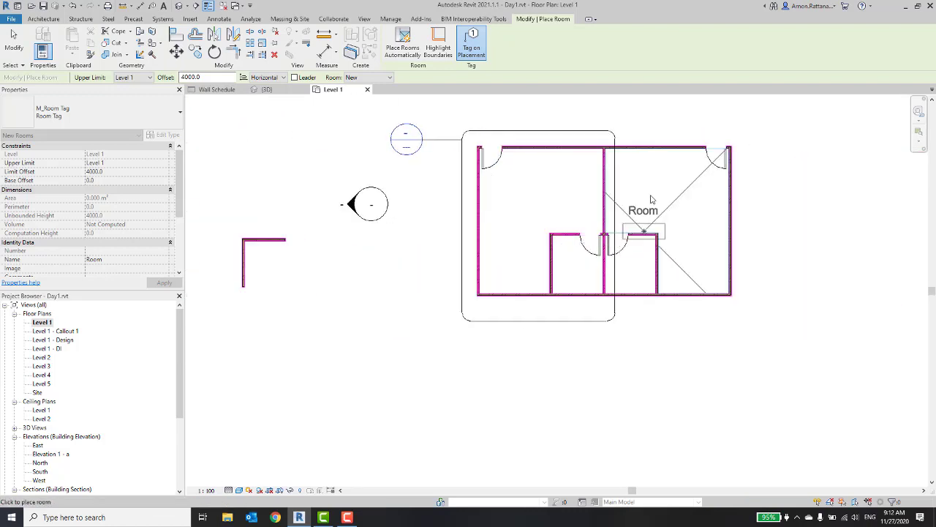
middle_drag(352, 293, 464, 320)
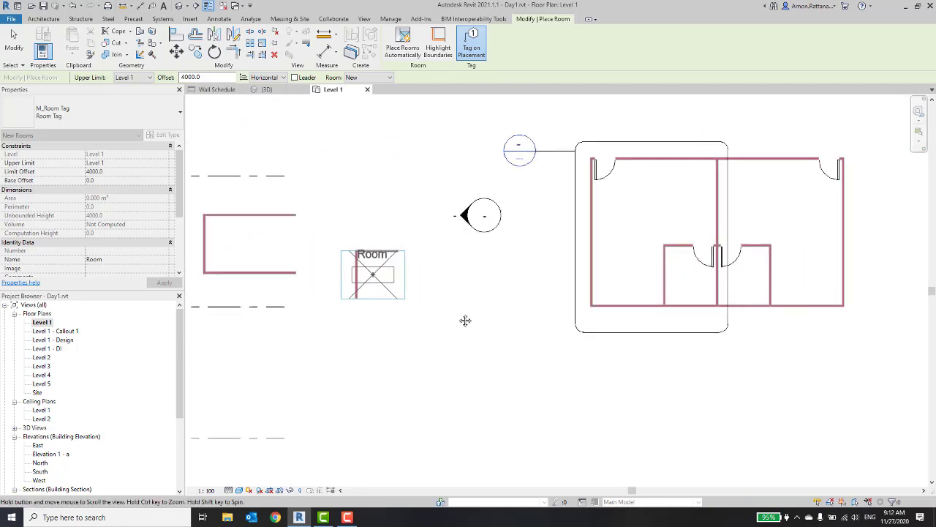
scroll(441, 340, down, 1)
Exit room placement and reframe the whole building with grids A–E
key(Escape)
key(Escape)
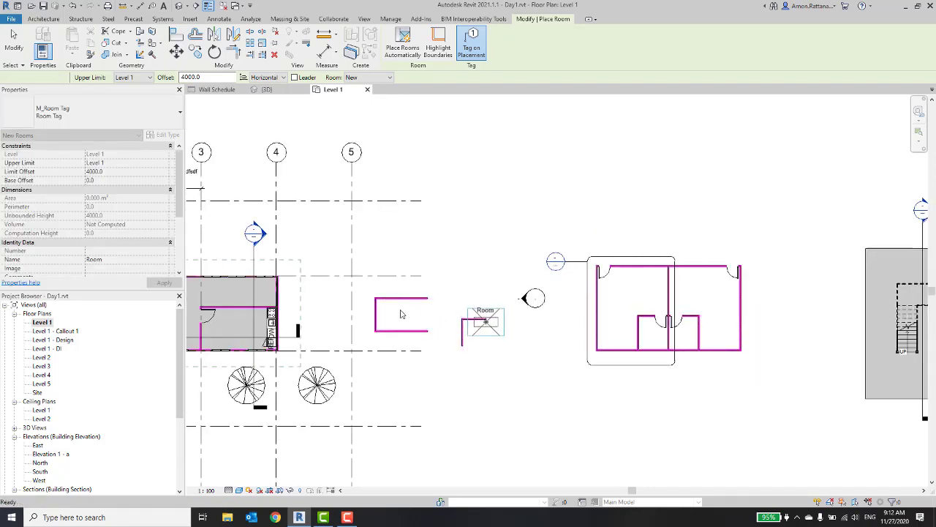
scroll(402, 314, up, 5)
middle_drag(408, 315, 117, 292)
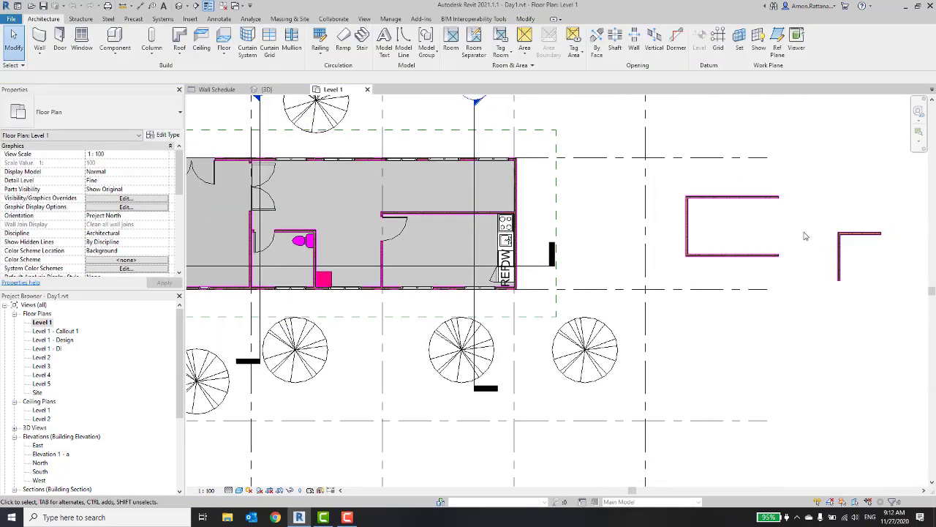
scroll(658, 218, down, 3)
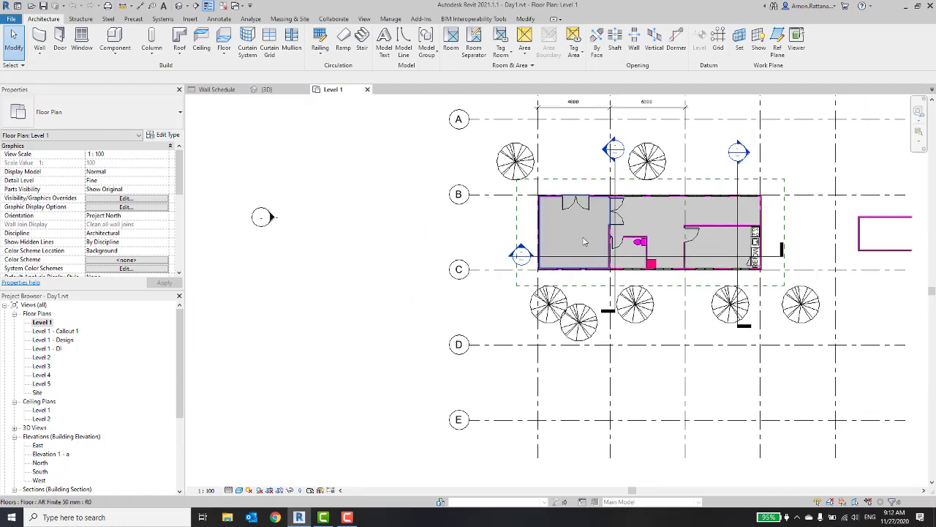
middle_drag(548, 248, 518, 275)
scroll(586, 293, up, 2)
scroll(659, 315, up, 2)
scroll(686, 335, up, 2)
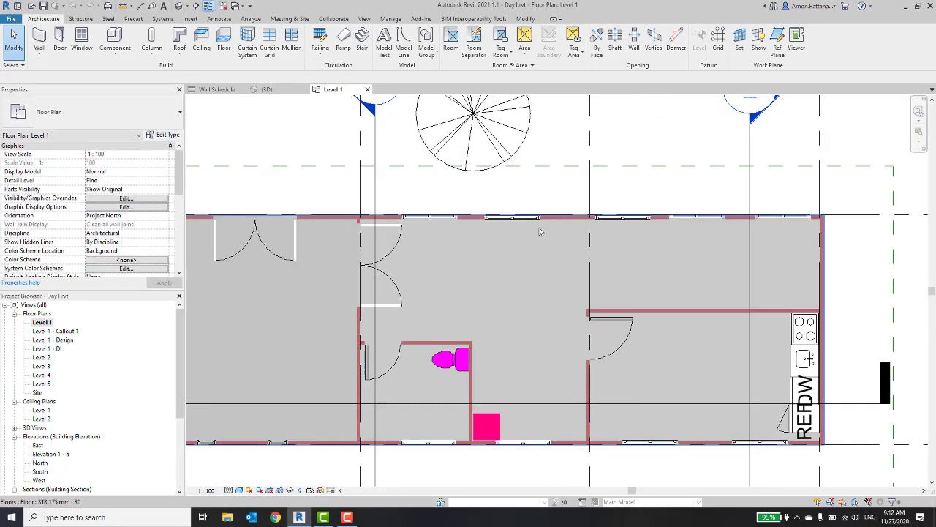
scroll(685, 335, up, 2)
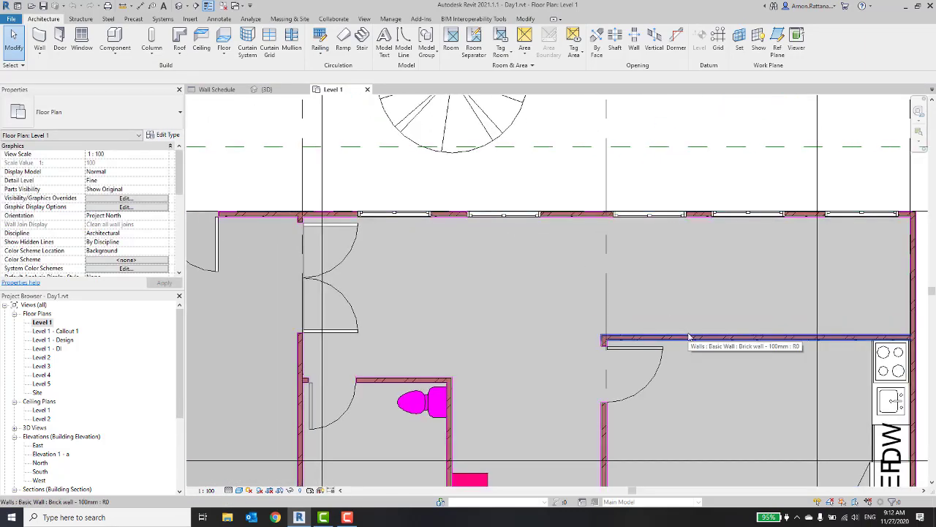
Select the interior wall above the kitchen and inspect it with the screen magnifier
click(688, 336)
mouse_move(688, 335)
middle_down()
mouse_move(542, 270)
mouse_move(396, 234)
middle_up()
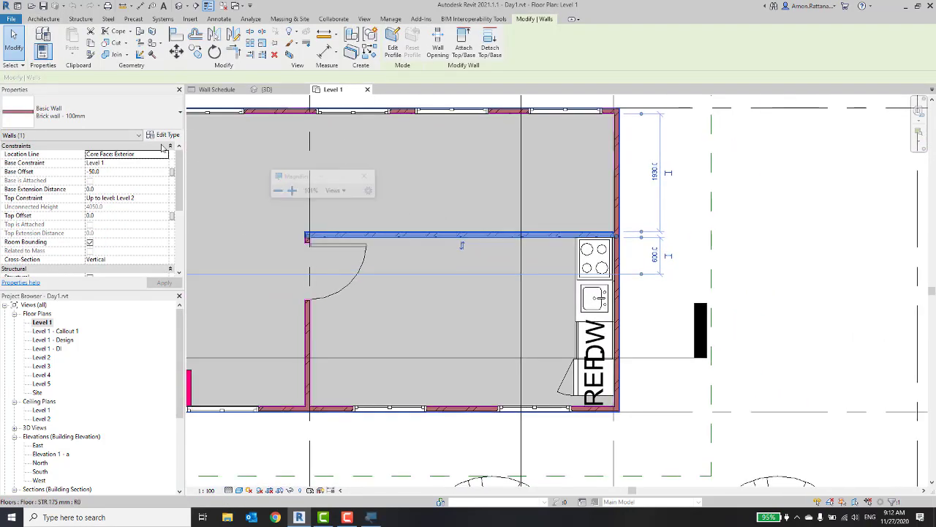
key(super+plus)
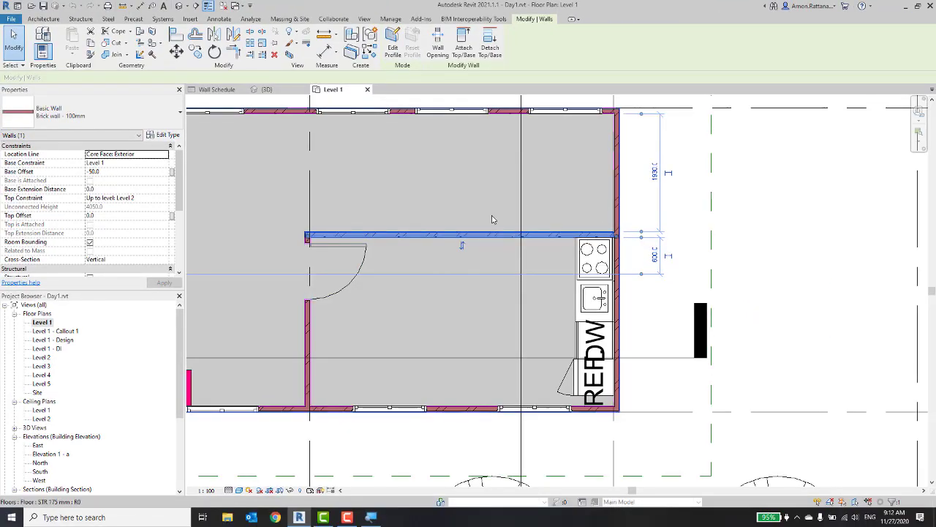
middle_drag(526, 262, 578, 258)
scroll(578, 257, down, 2)
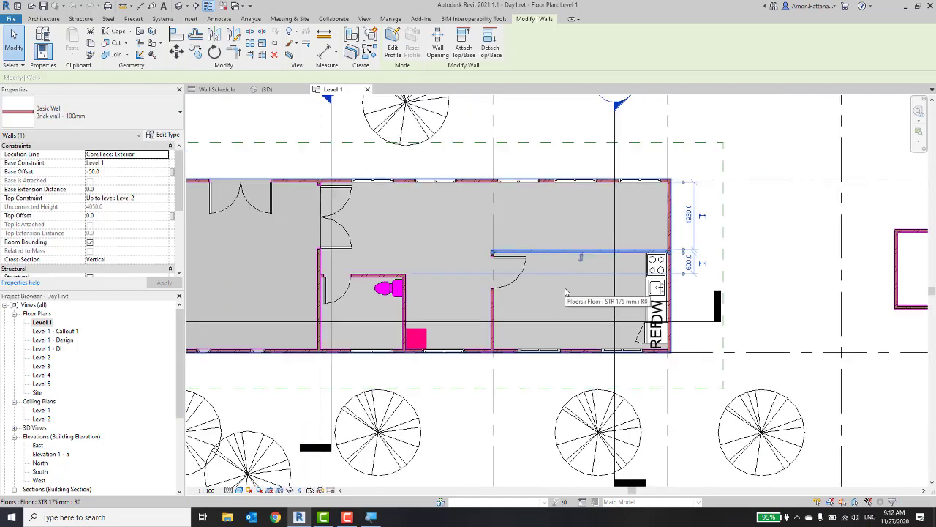
Reselect the interior wall above the kitchen and view it beside the kitchenette
click(758, 259)
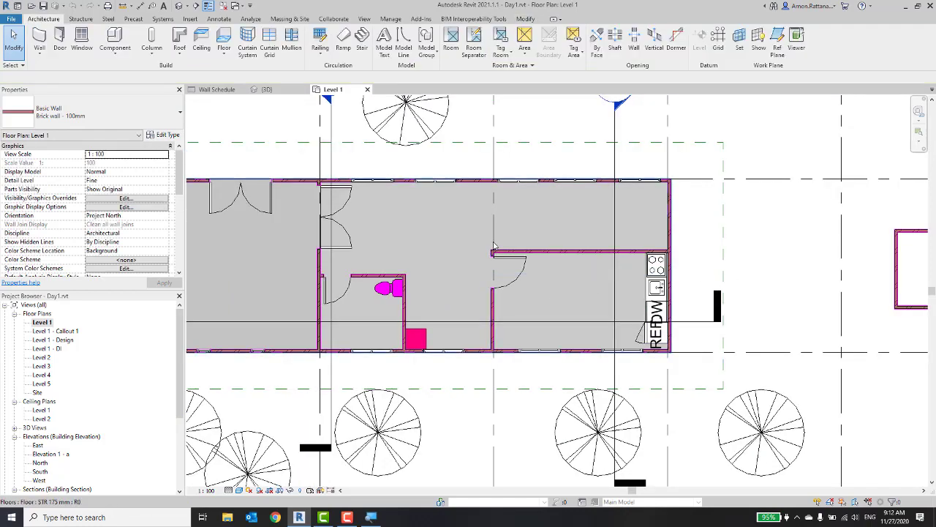
middle_drag(489, 240, 536, 274)
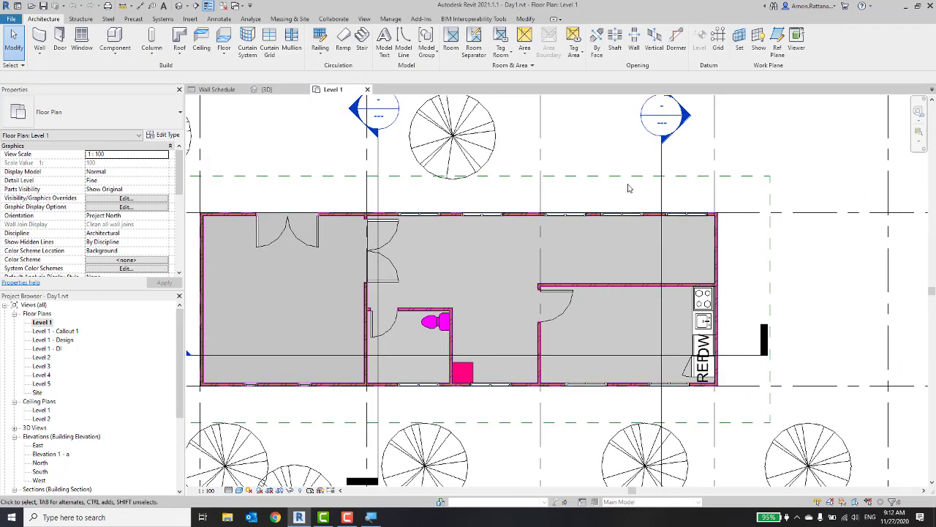
middle_drag(520, 152, 660, 142)
scroll(733, 259, up, 2)
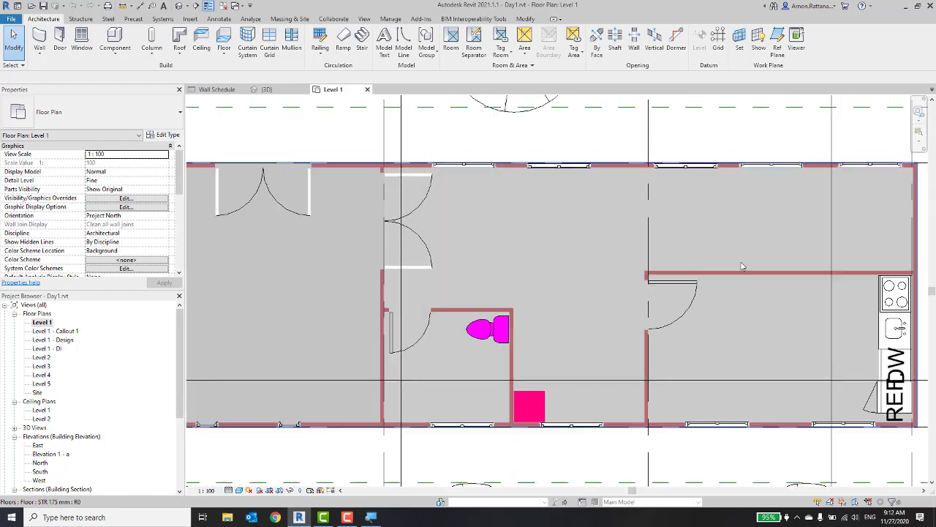
scroll(757, 278, up, 3)
click(757, 278)
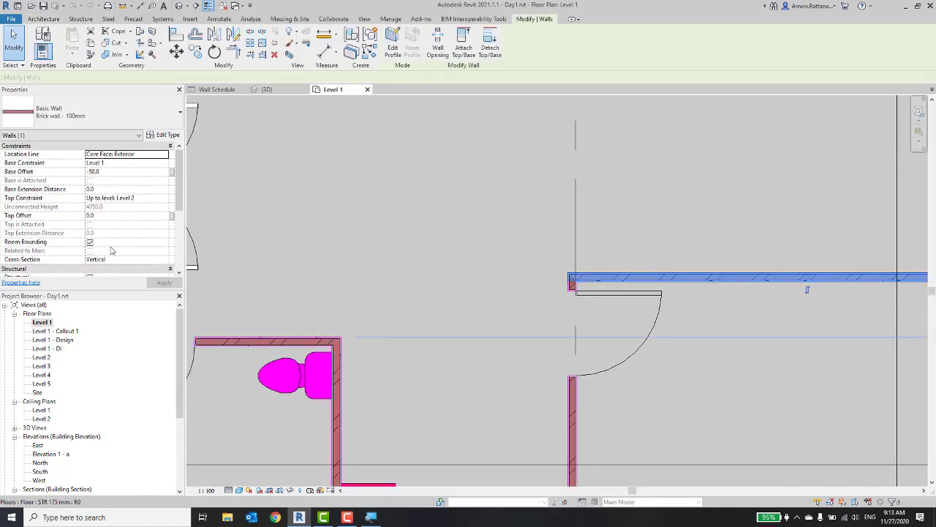
middle_drag(722, 301, 476, 272)
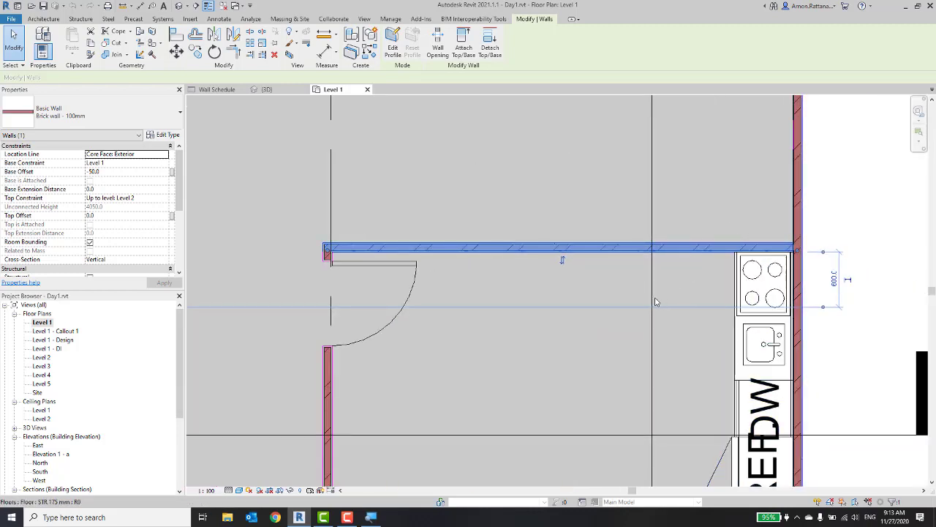
scroll(654, 299, down, 2)
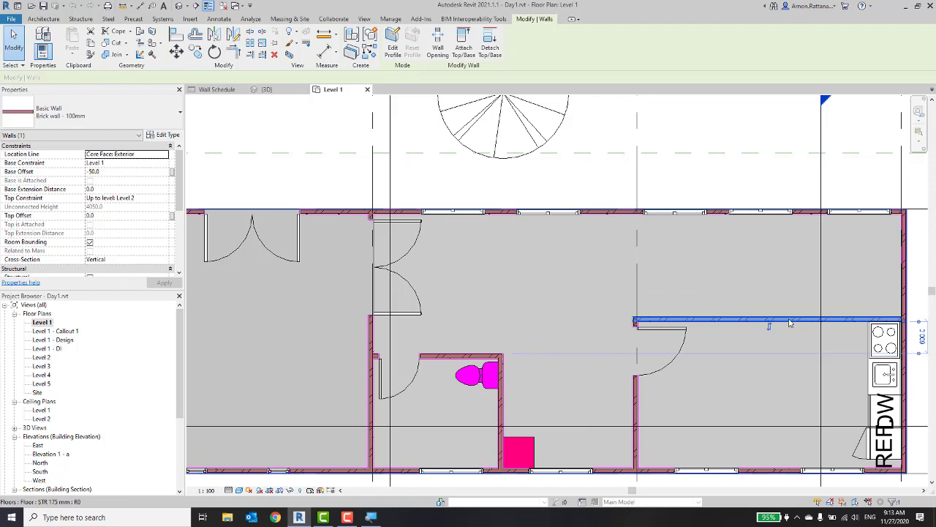
Recentre on the rooms, inspect the brick interior wall, then clear the selection
click(576, 177)
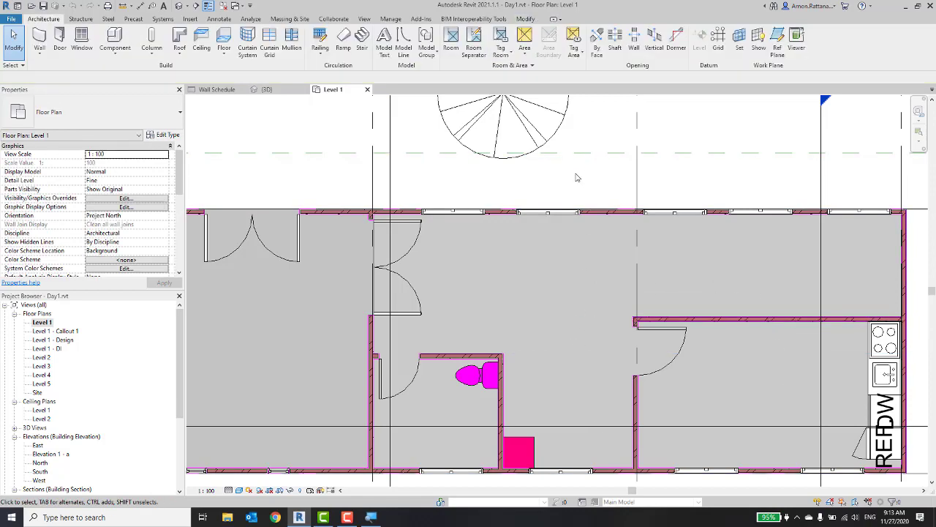
middle_drag(576, 182, 510, 153)
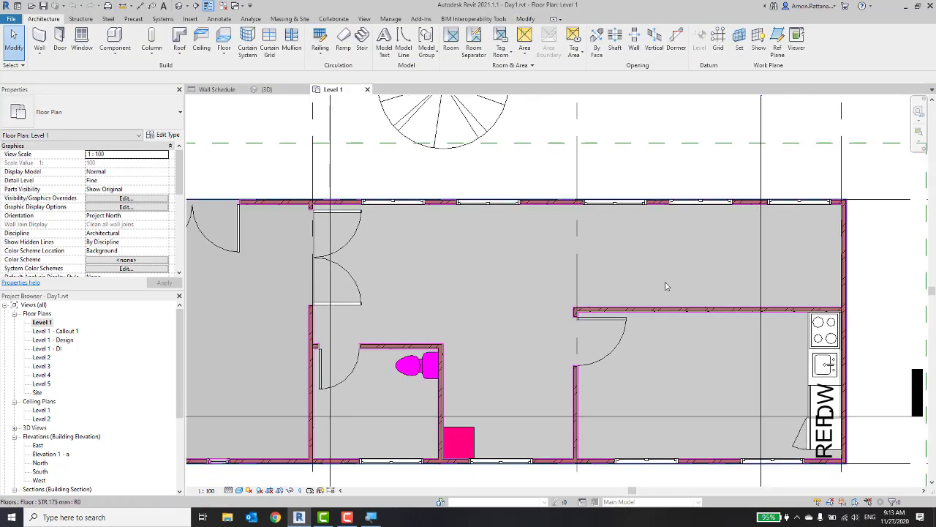
scroll(668, 308, up, 2)
scroll(667, 313, up, 3)
middle_drag(664, 328, 542, 303)
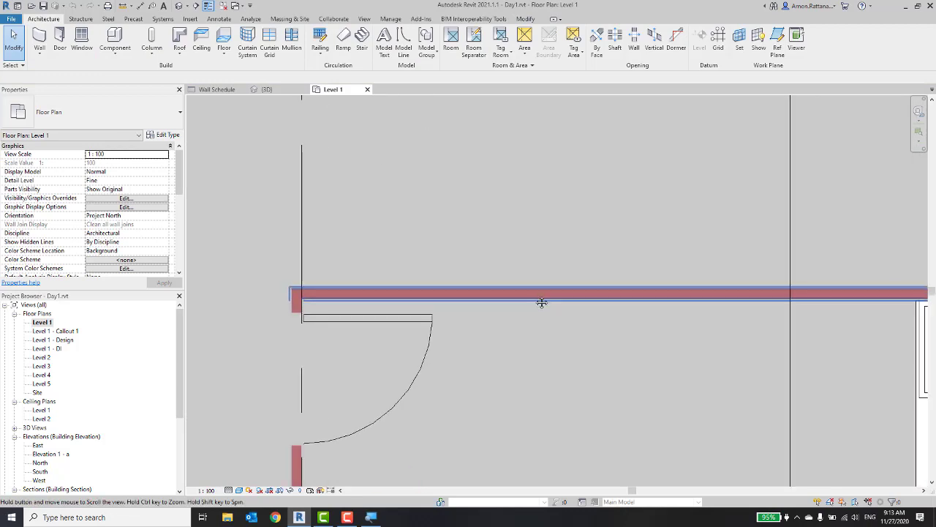
click(605, 292)
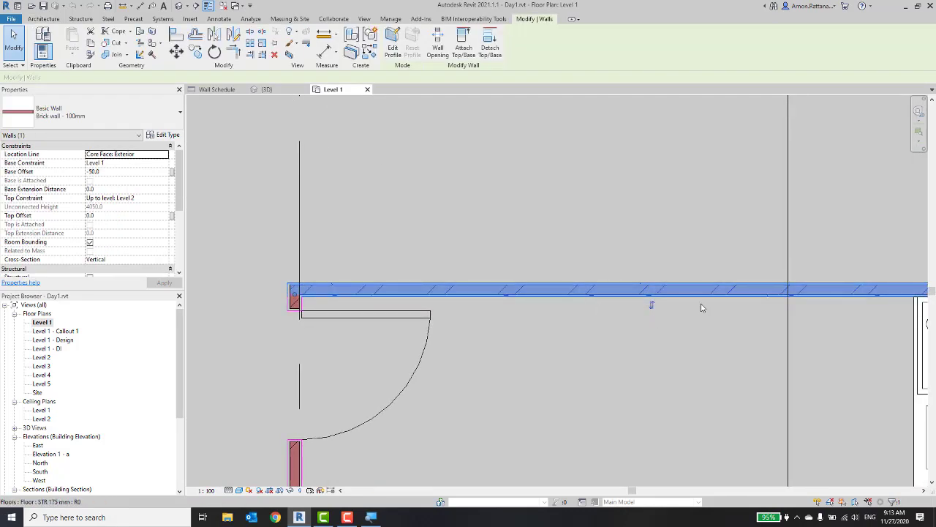
scroll(494, 168, down, 4)
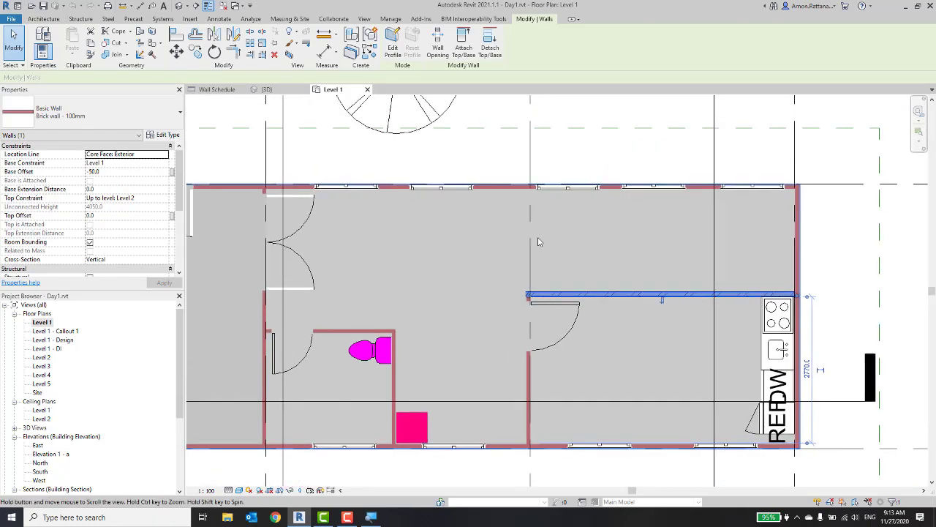
key(Escape)
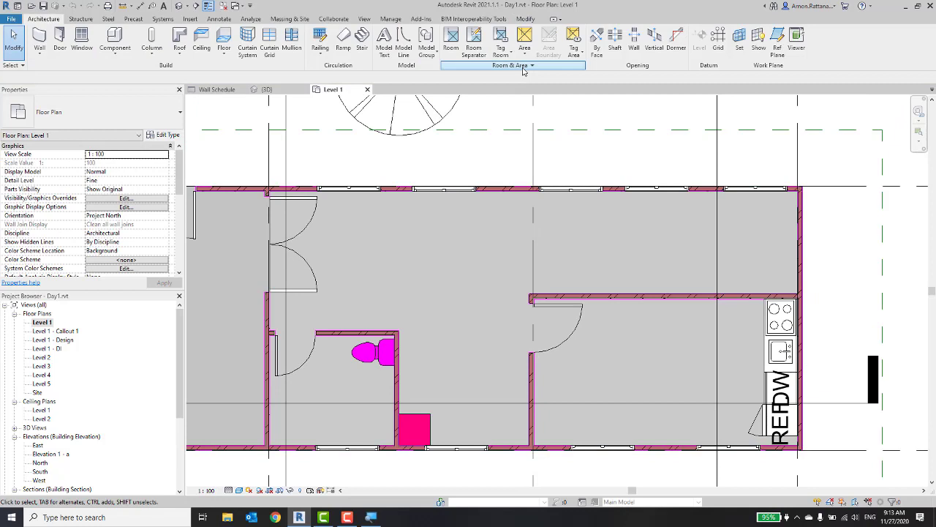
Review Area and Volume Computations, keeping room areas computed at wall finish
click(523, 66)
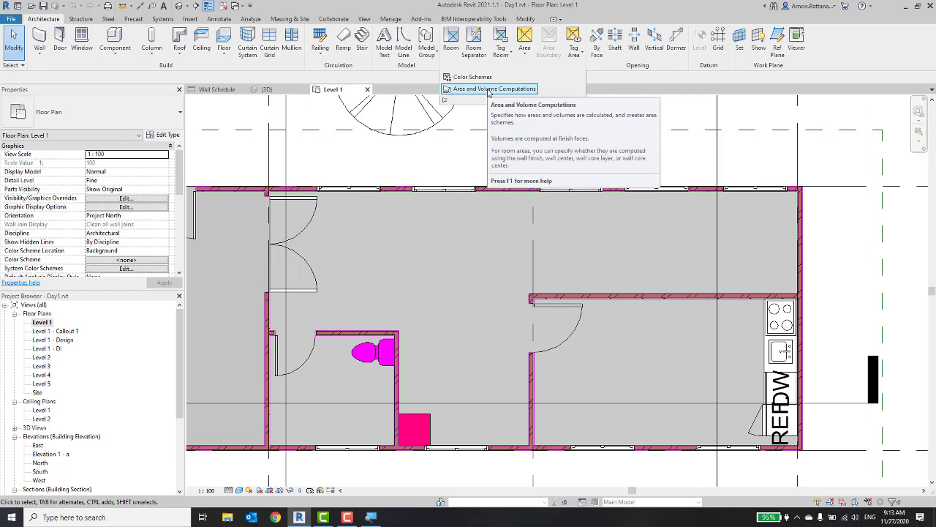
click(488, 89)
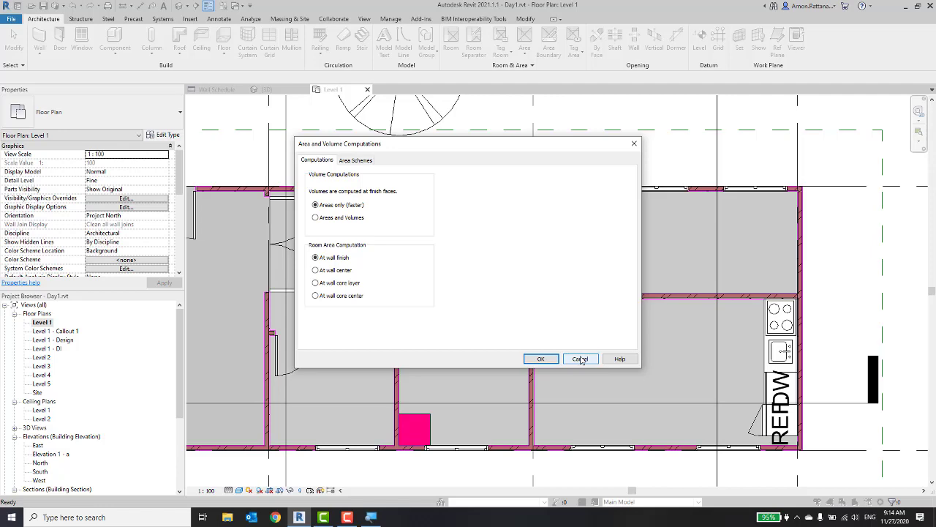
click(539, 359)
middle_drag(692, 301, 693, 264)
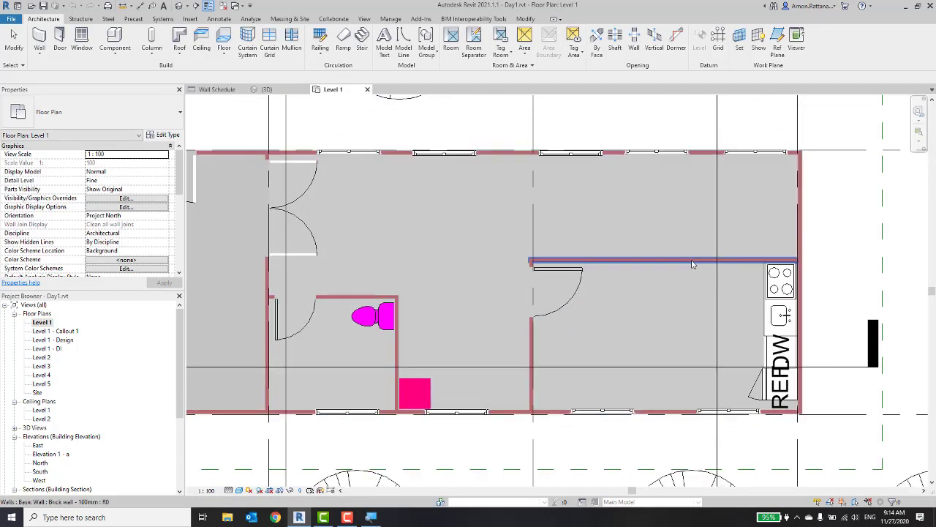
scroll(692, 264, down, 2)
scroll(688, 271, down, 2)
scroll(673, 285, down, 2)
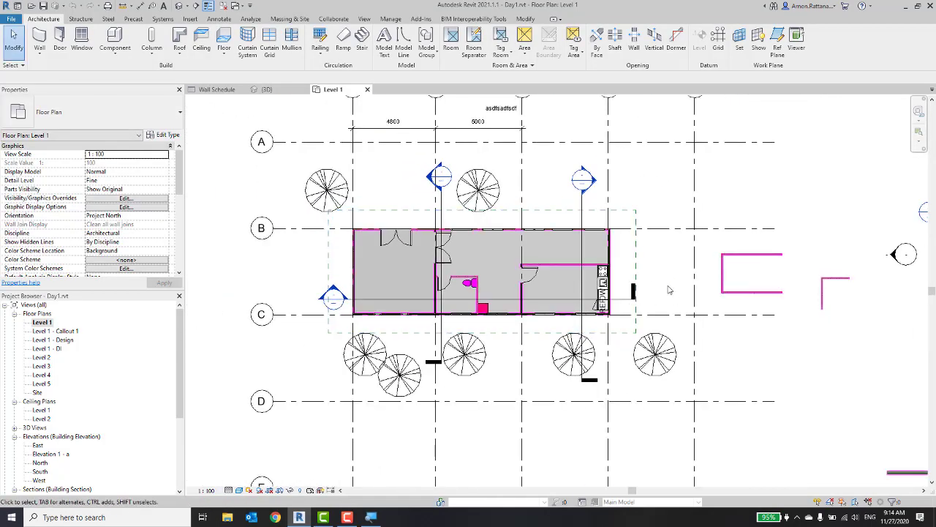
scroll(413, 256, up, 3)
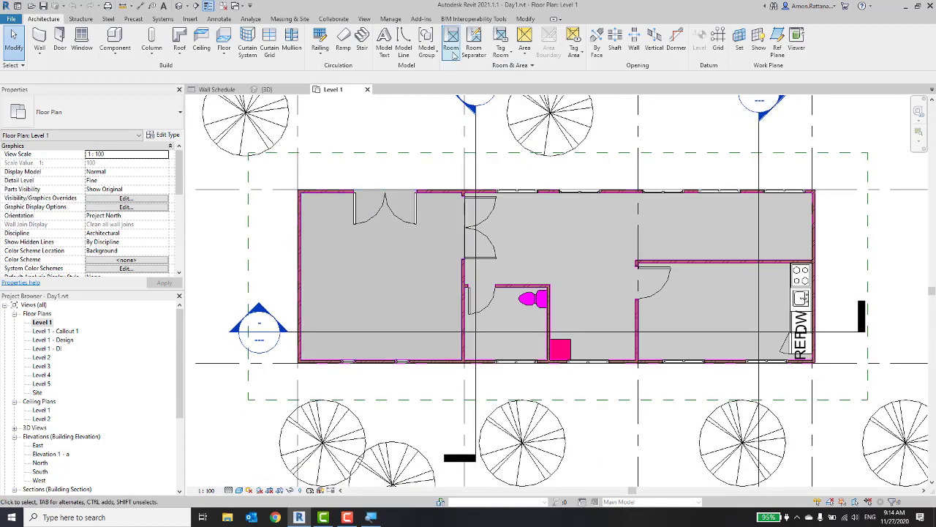
click(437, 192)
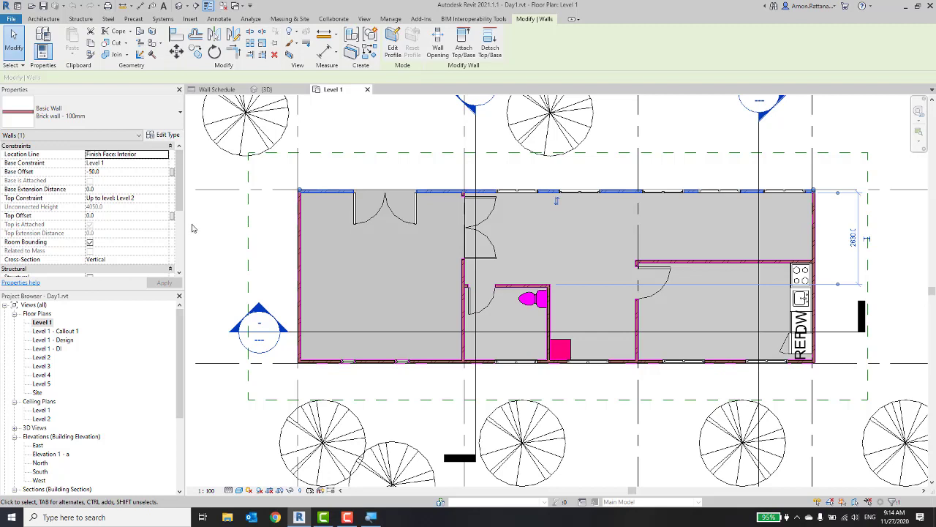
click(204, 239)
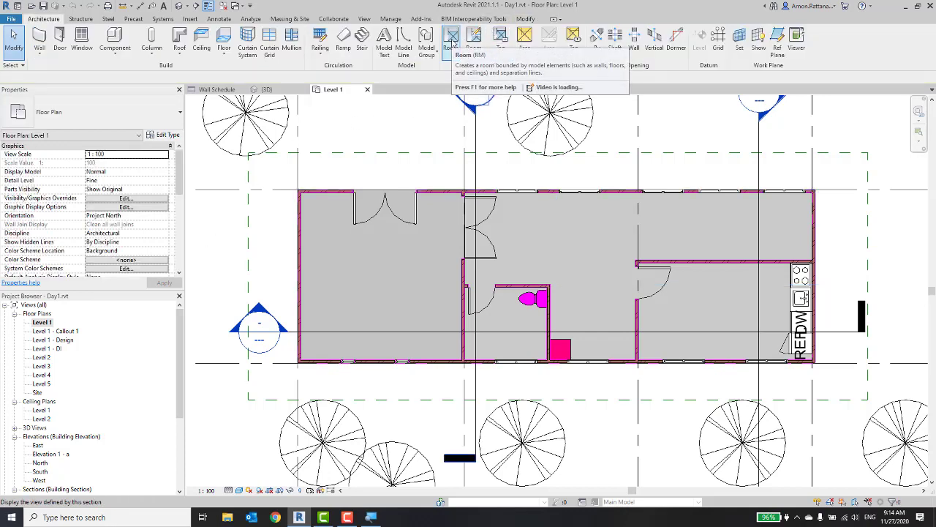
Start the Room tool with Tag on Placement switched on
click(452, 41)
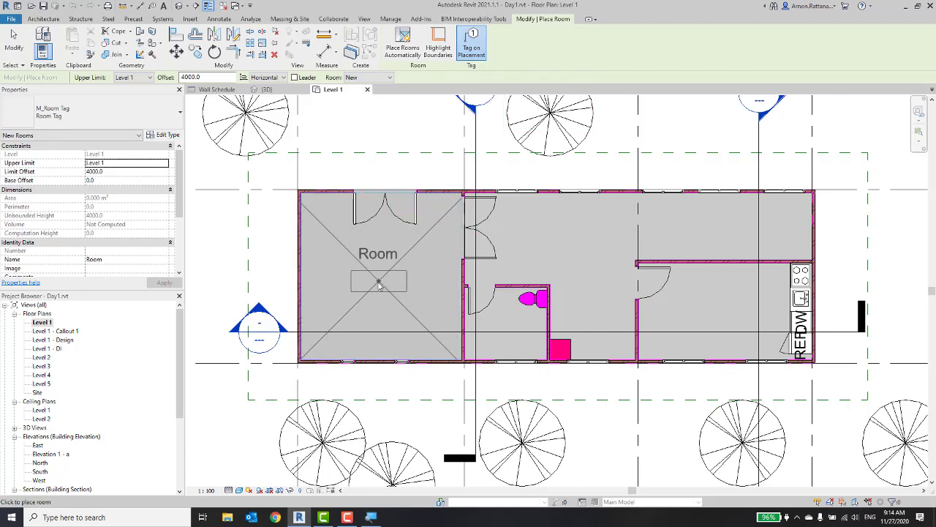
click(472, 49)
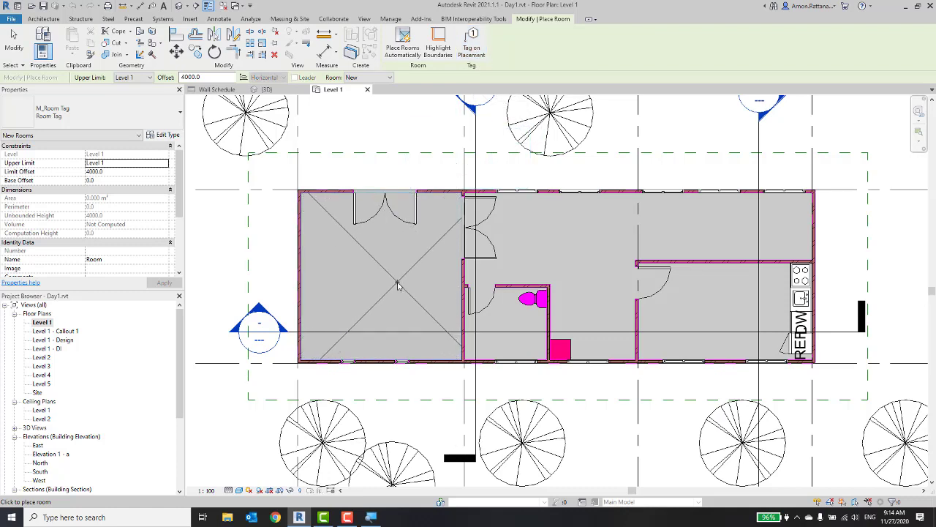
scroll(397, 286, up, 1)
scroll(373, 284, up, 2)
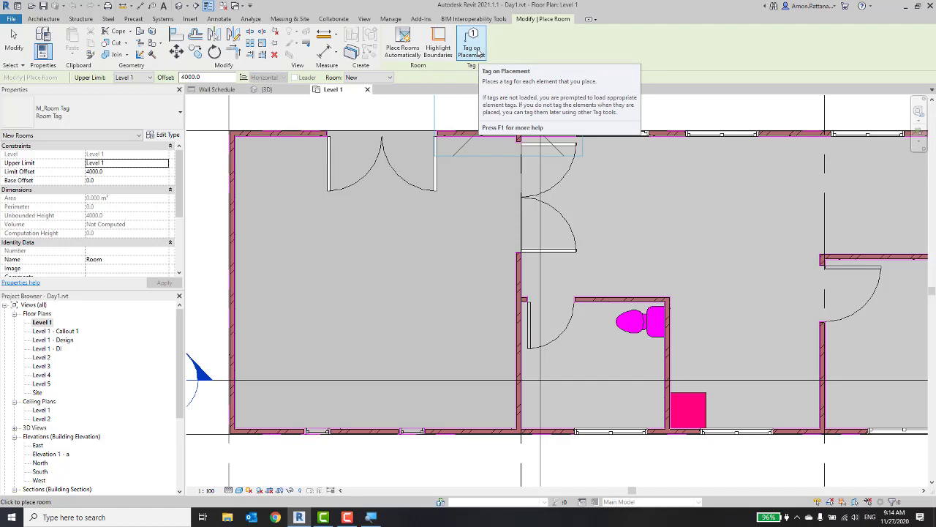
click(477, 51)
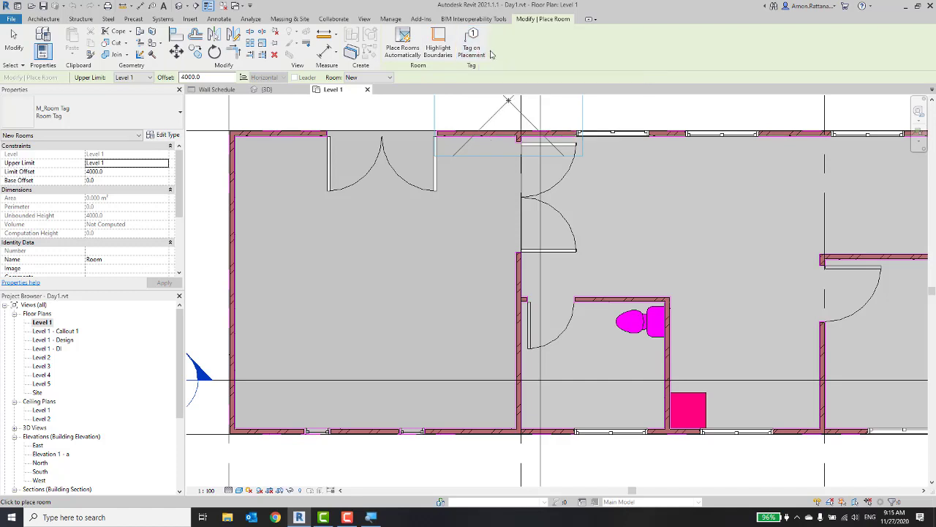
click(489, 54)
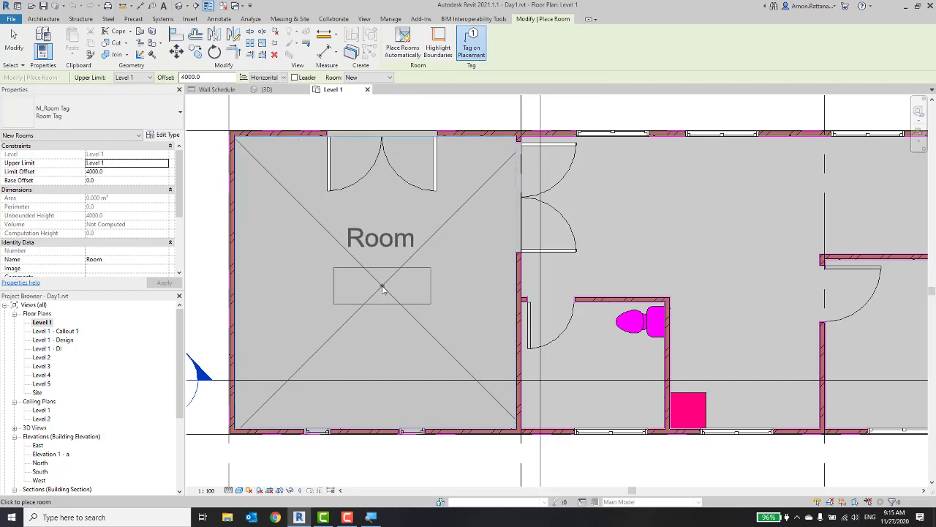
Place tagged rooms in the large left space, the toilet and beside the kitchen counter
click(382, 287)
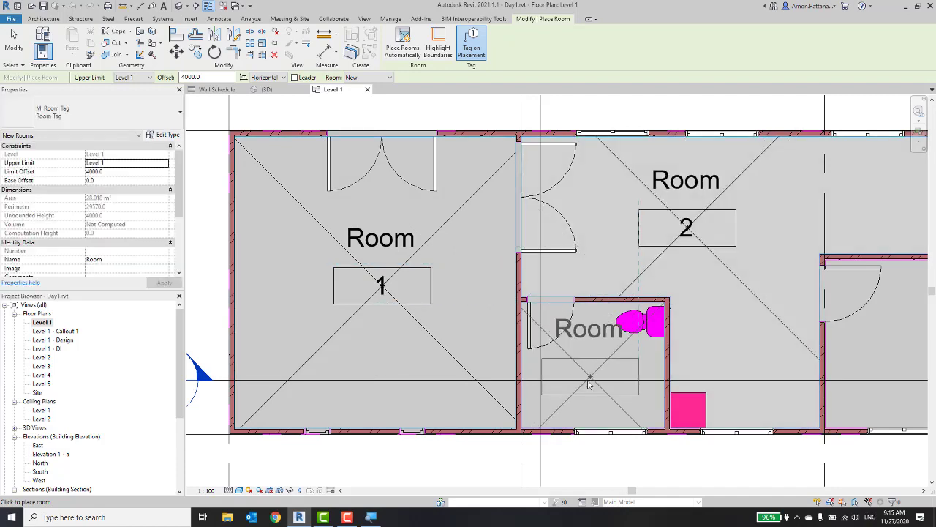
click(695, 366)
middle_drag(772, 349, 721, 311)
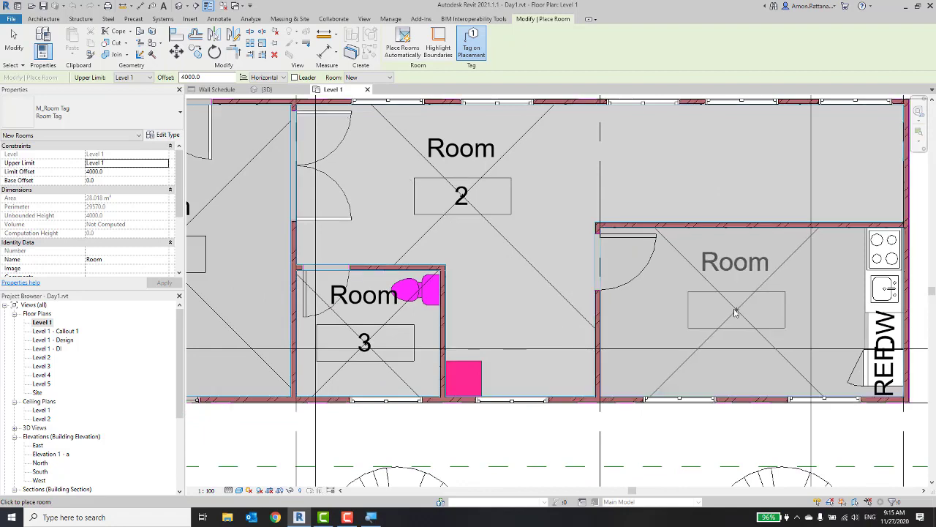
click(735, 312)
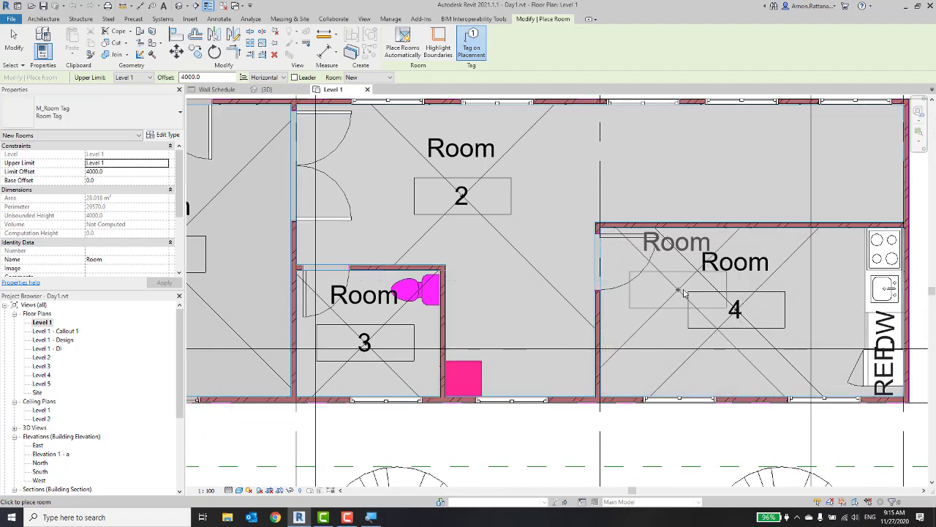
key(Escape)
key(Escape)
scroll(686, 296, down, 4)
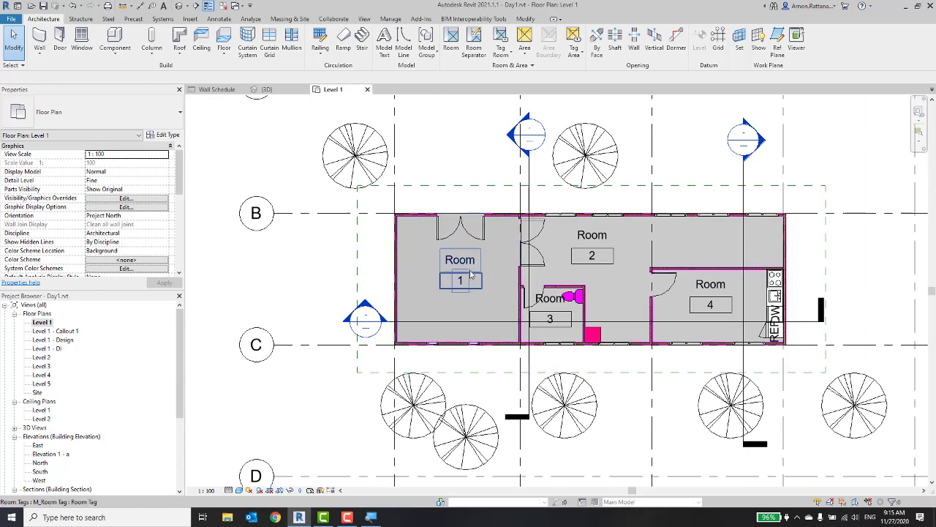
click(471, 276)
scroll(483, 293, up, 3)
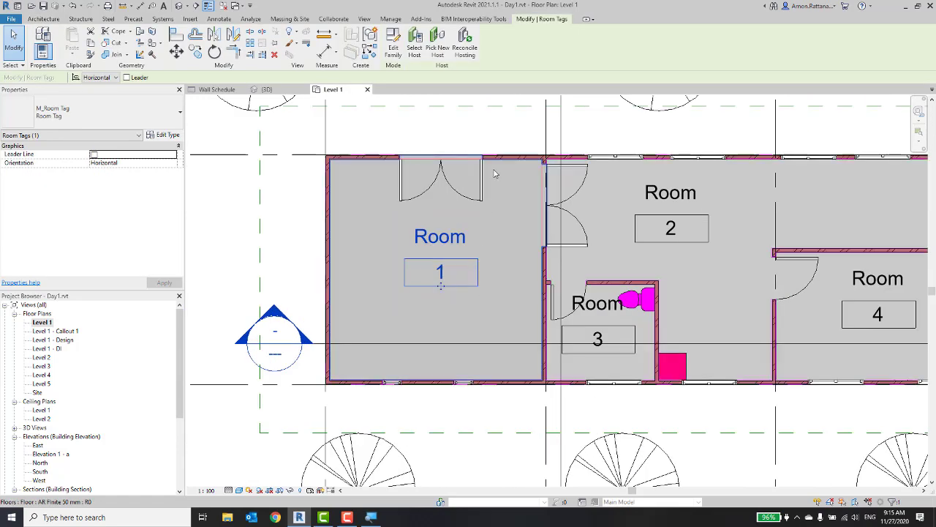
scroll(493, 154, down, 1)
key(Escape)
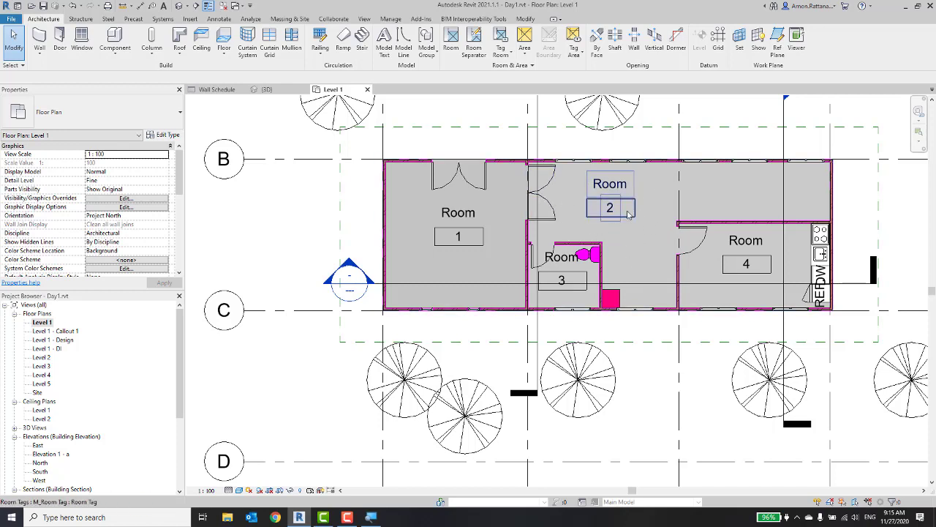
click(627, 207)
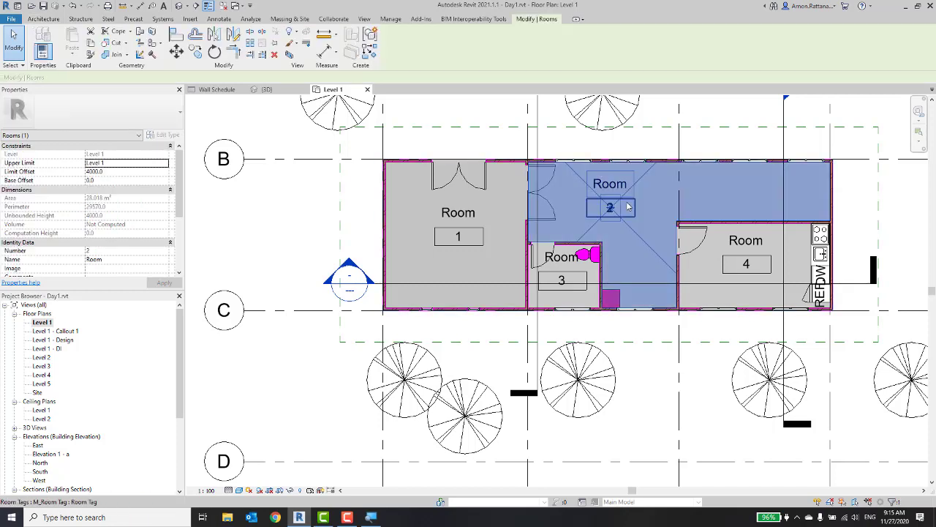
key(Escape)
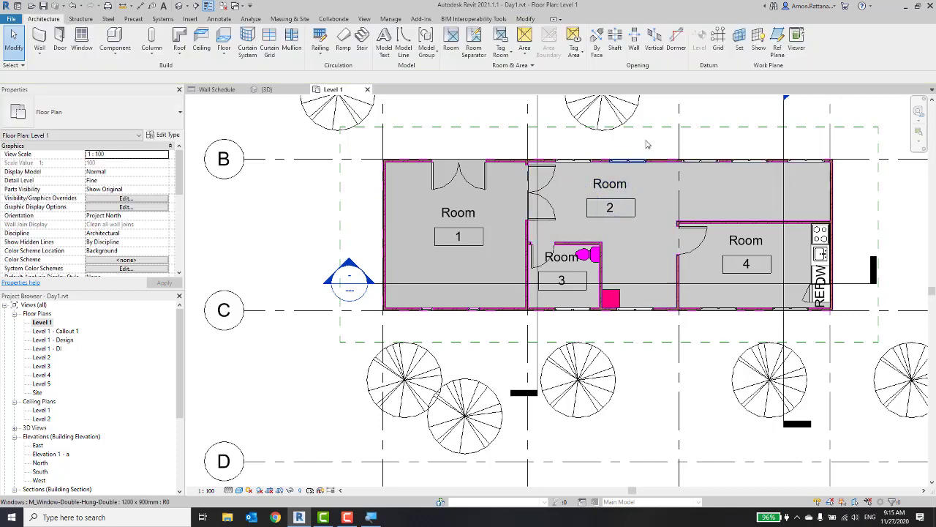
middle_drag(652, 146, 652, 165)
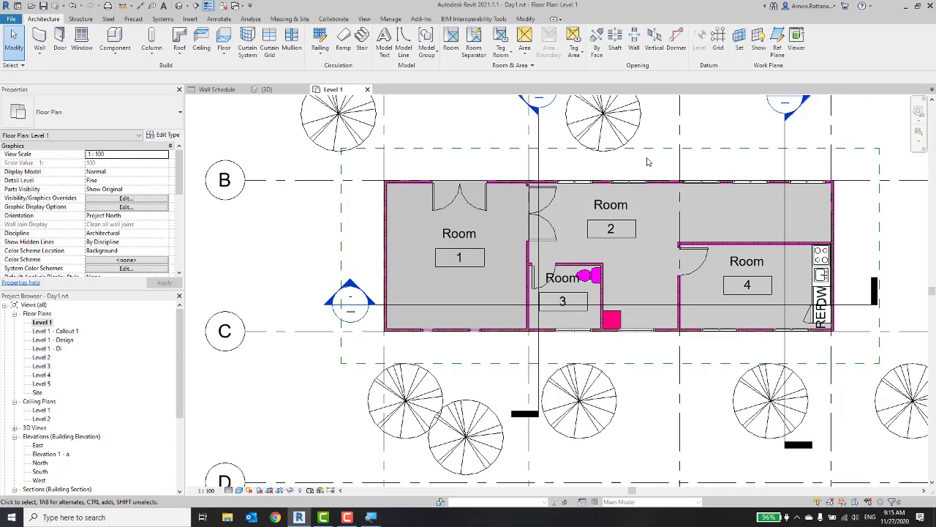
middle_drag(653, 161, 567, 170)
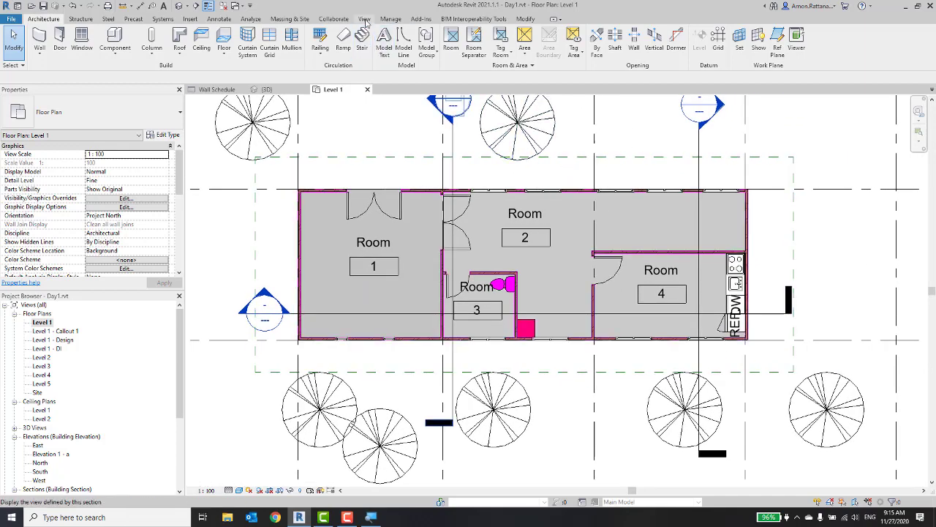
Open Visibility/Graphic Overrides for the Level 1 plan
click(365, 19)
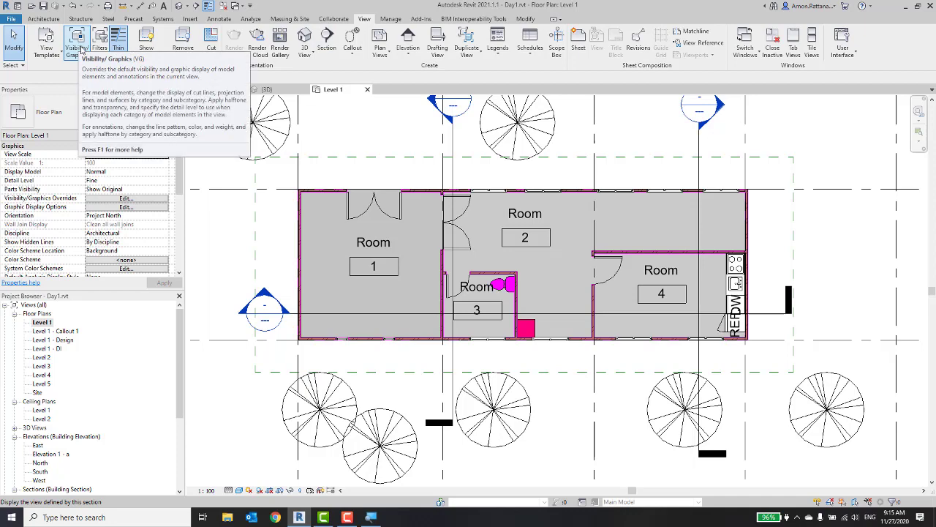
click(85, 46)
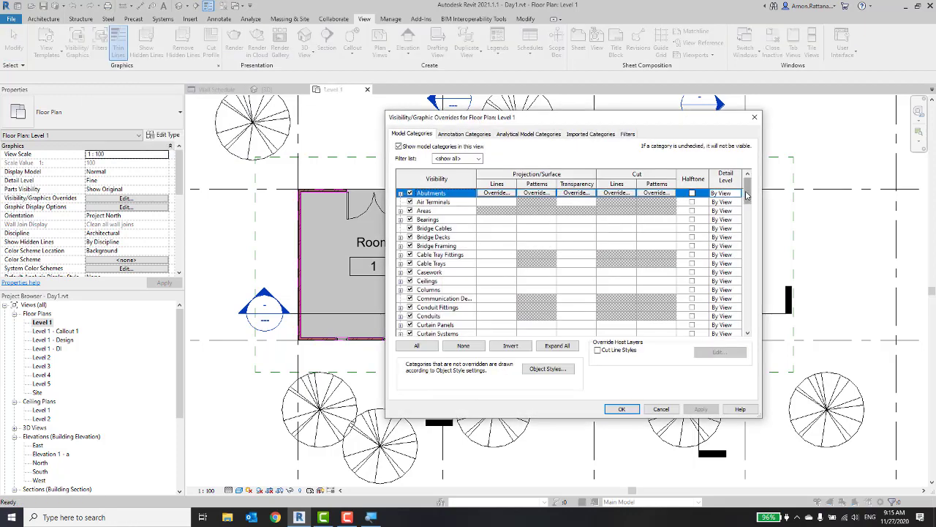
drag(747, 192, 747, 335)
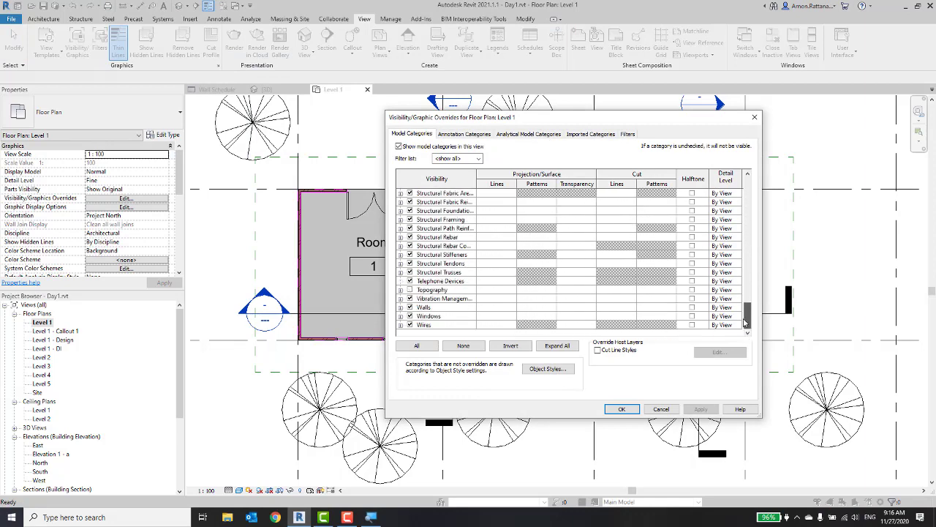
scroll(570, 308, up, 3)
scroll(570, 308, up, 3)
scroll(569, 308, up, 2)
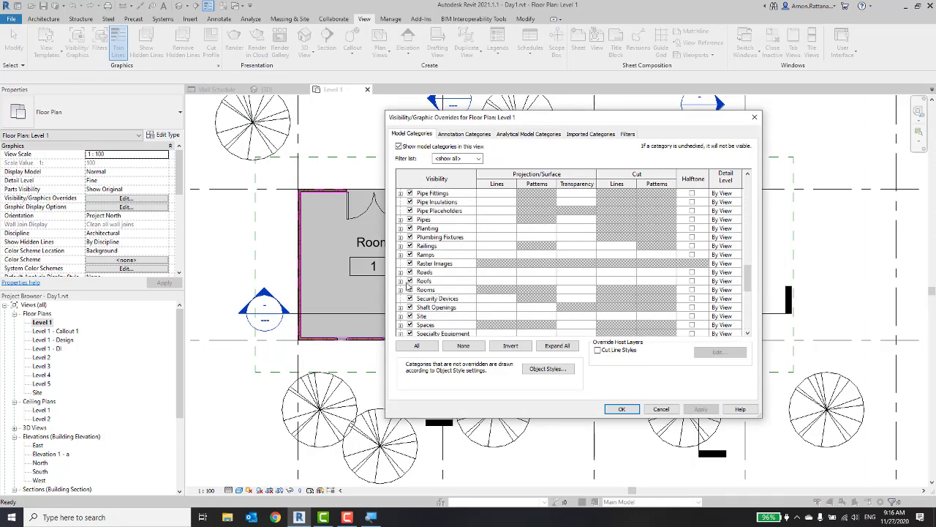
Expand Rooms, enable Interior Fill, apply and close
click(450, 293)
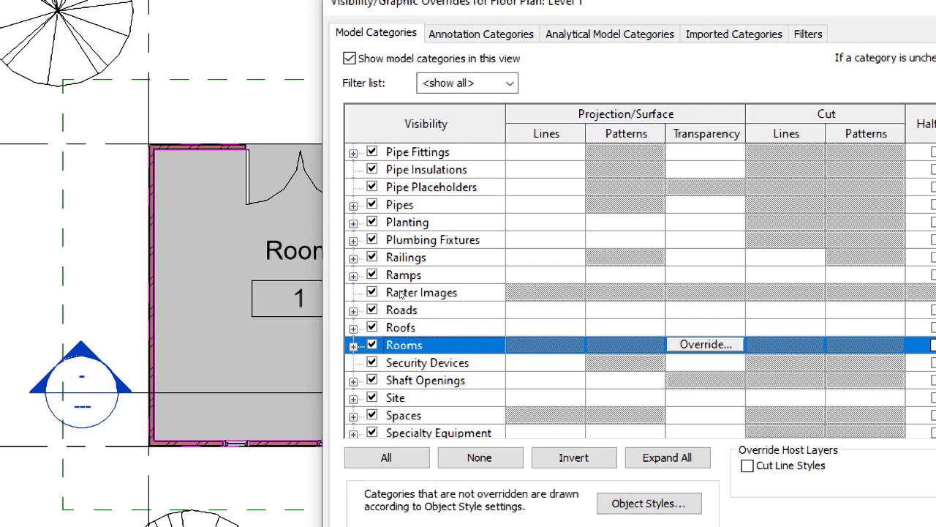
key(Right)
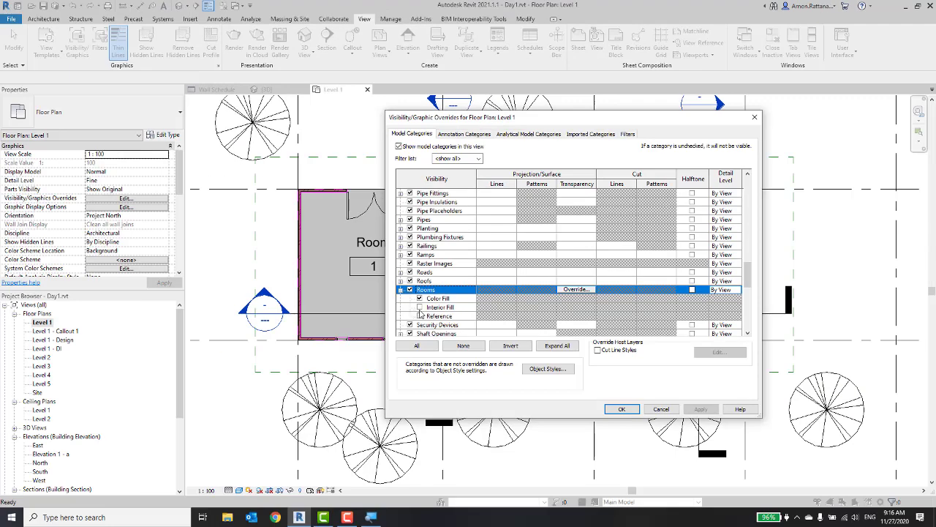
click(420, 307)
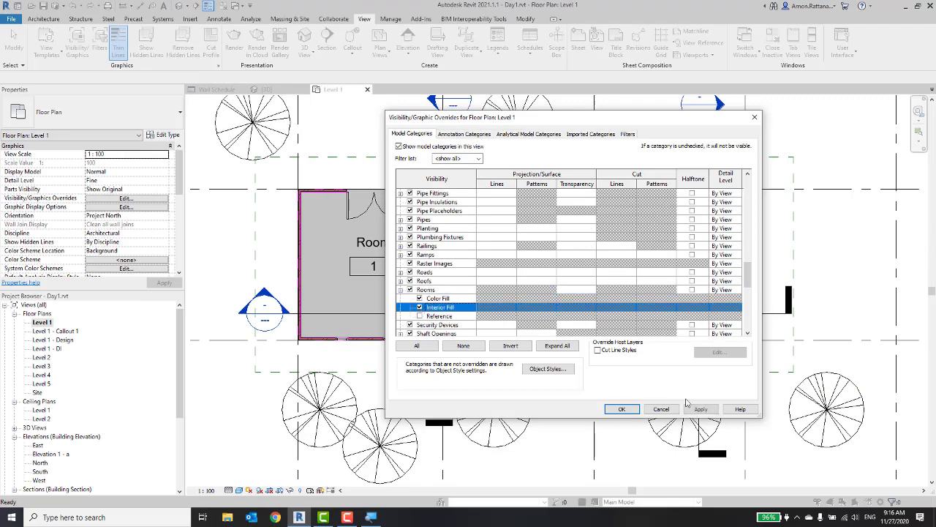
click(701, 409)
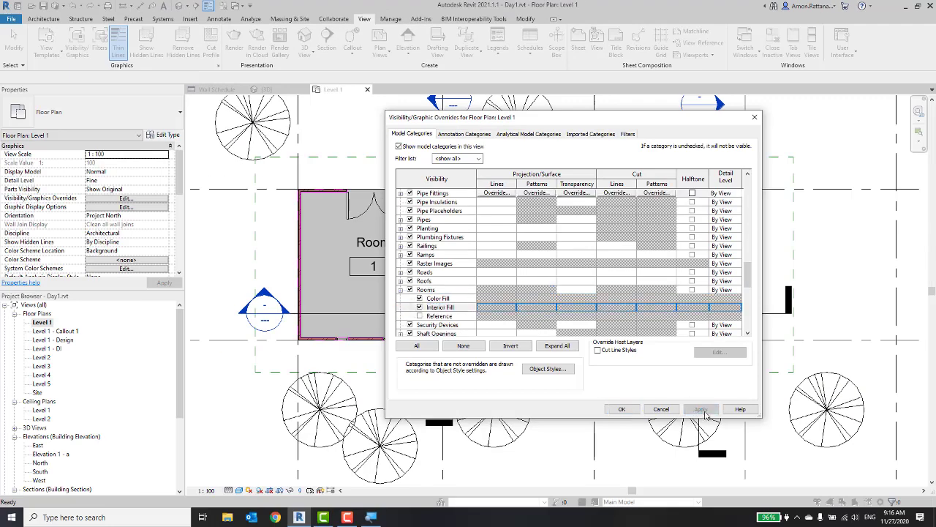
click(622, 410)
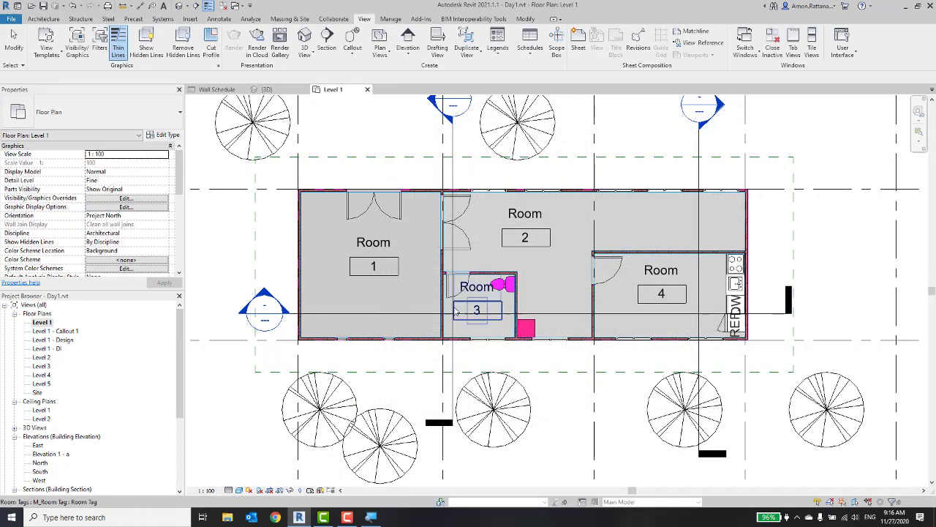
Tab-select Room 1, then deselect it
key(Tab)
click(374, 266)
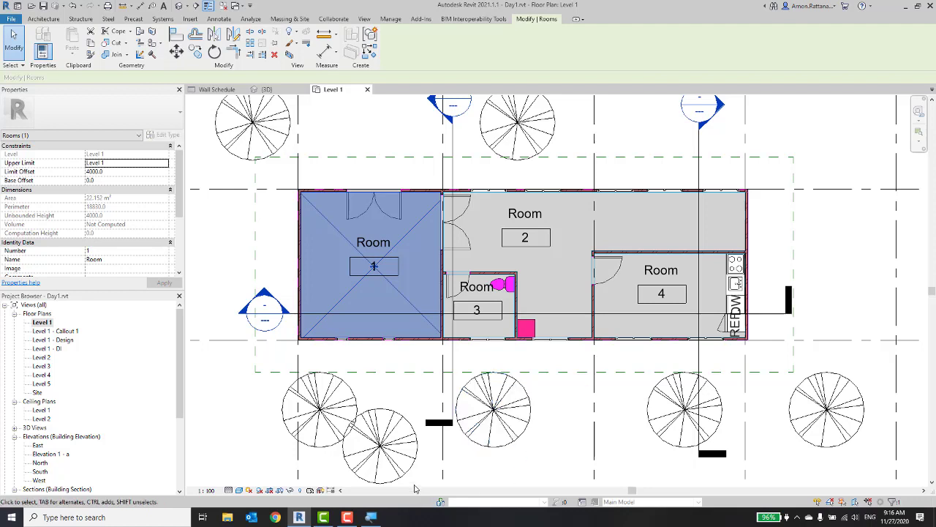
click(258, 440)
Try the Hidden Line and Wireframe visual styles, then settle on Shaded
click(239, 490)
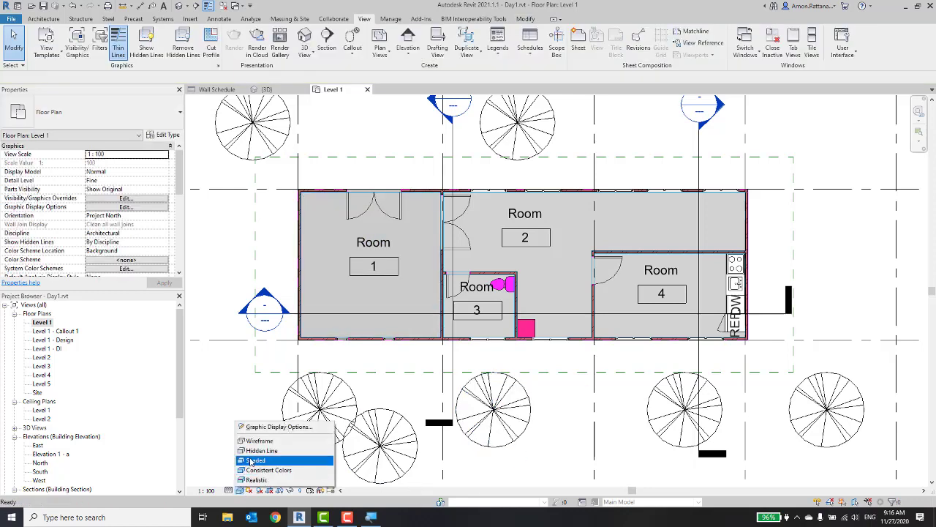
click(252, 452)
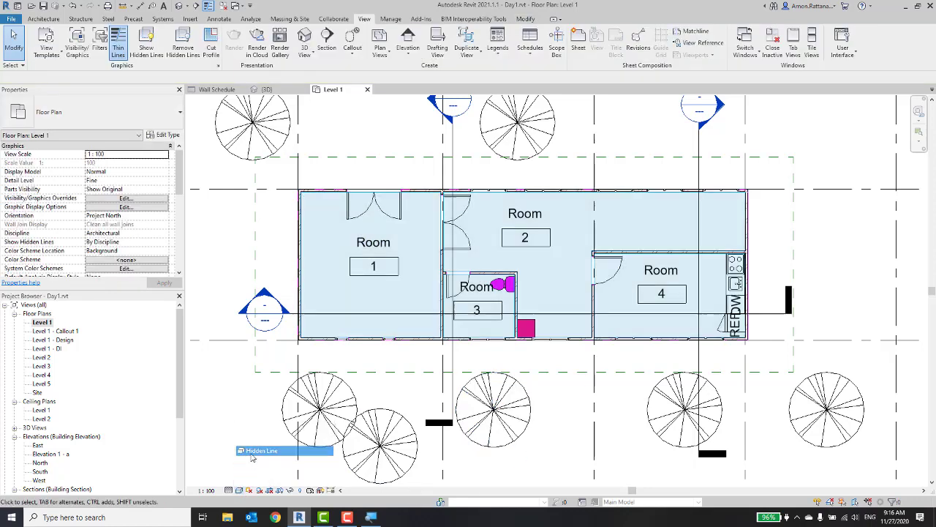
click(240, 490)
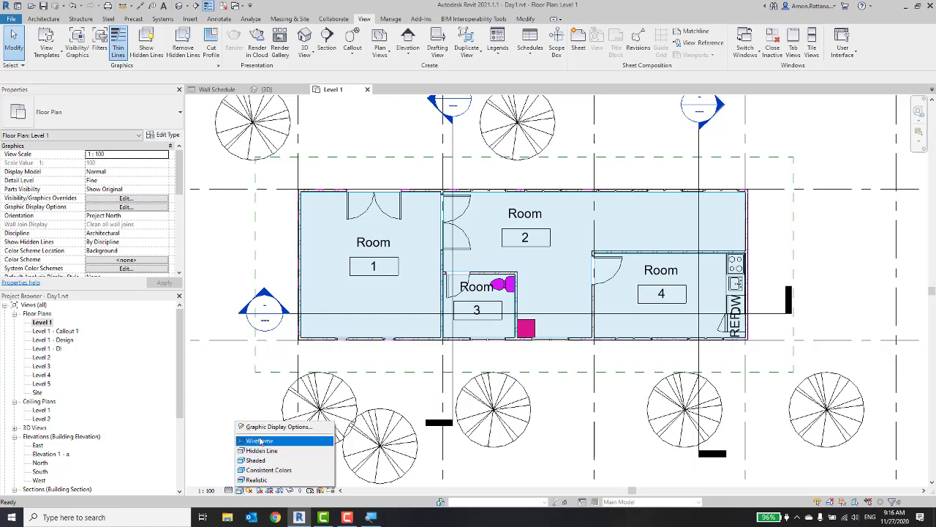
click(259, 442)
click(240, 490)
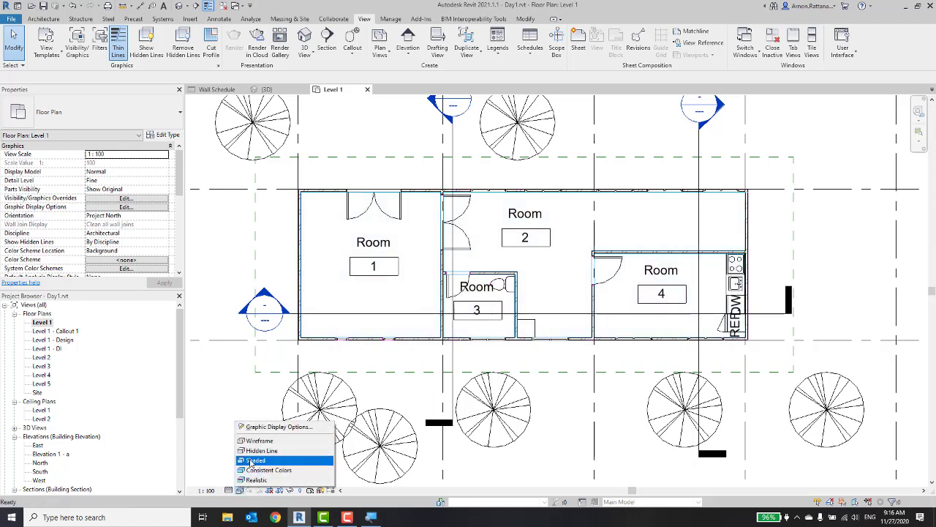
click(253, 460)
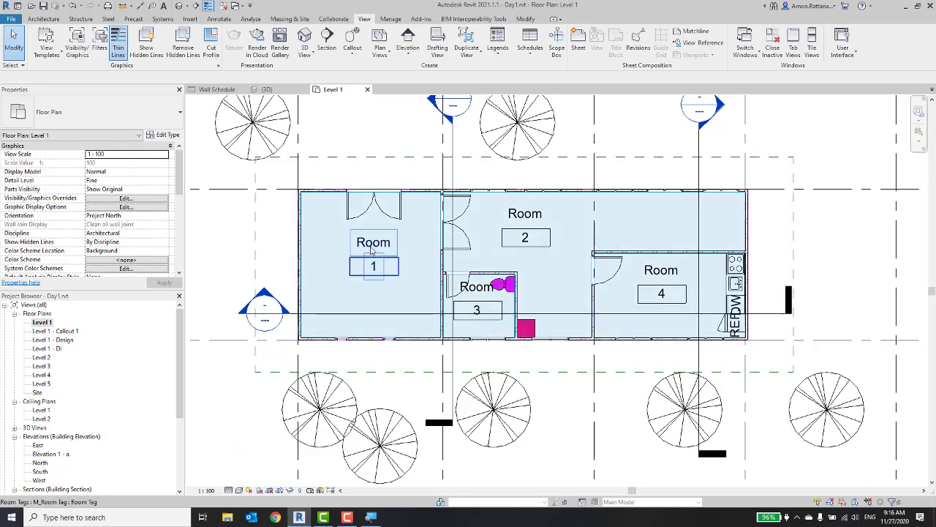
scroll(450, 217, up, 4)
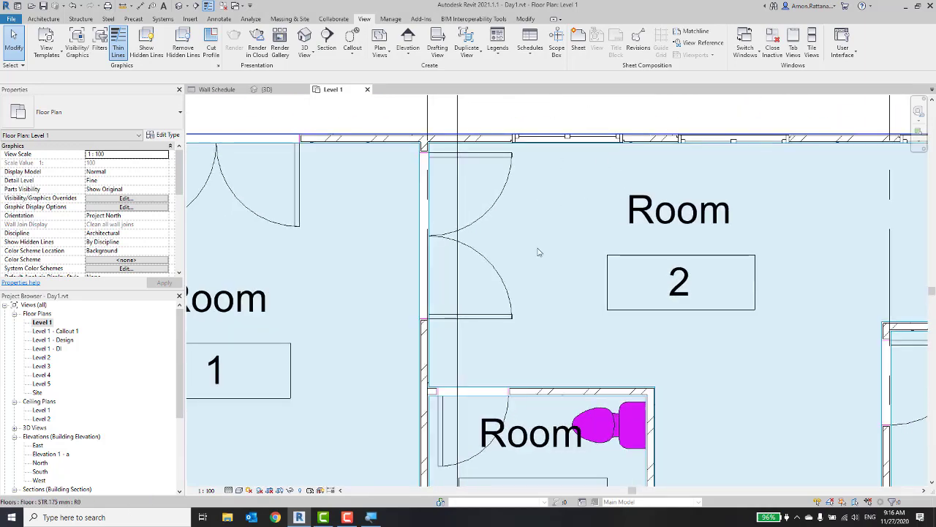
scroll(564, 245, down, 1)
scroll(600, 278, down, 3)
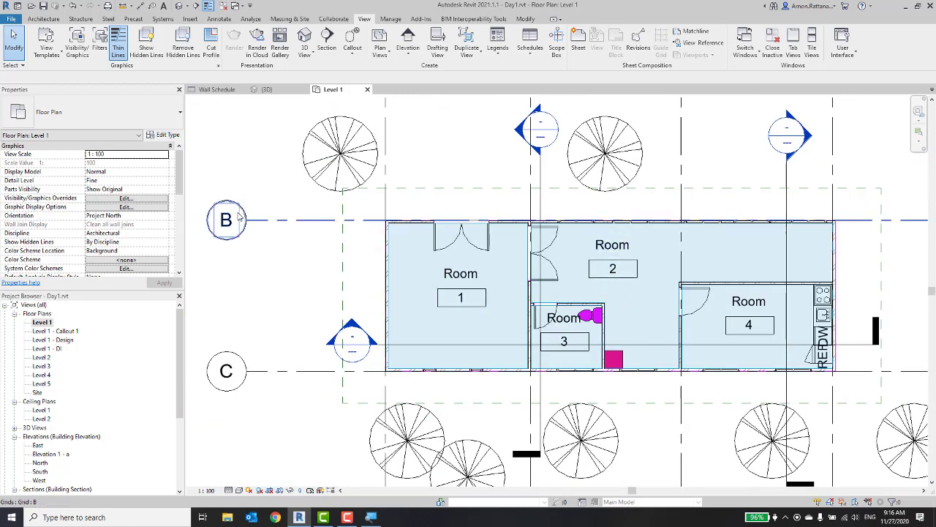
In Visibility/Graphics, enable the Rooms Reference subcategory, apply and close
key(v)
key(v)
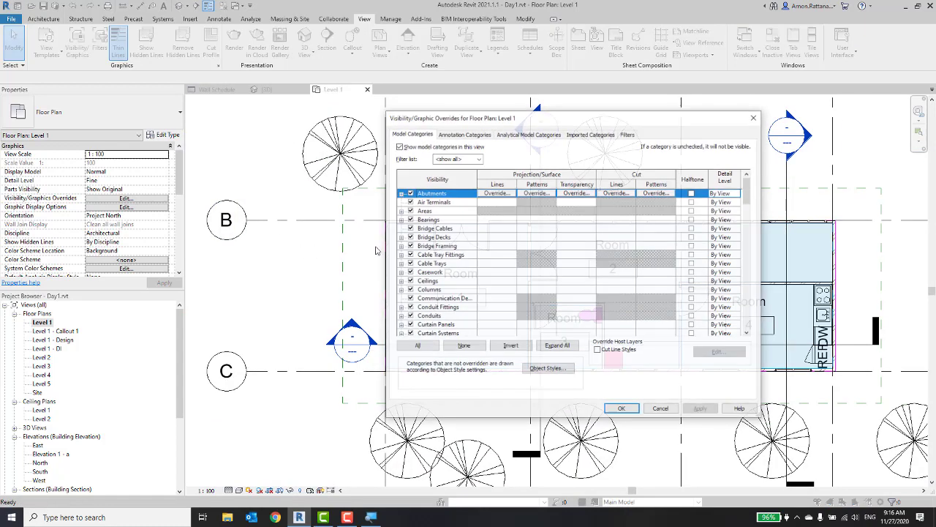
click(452, 273)
key(r)
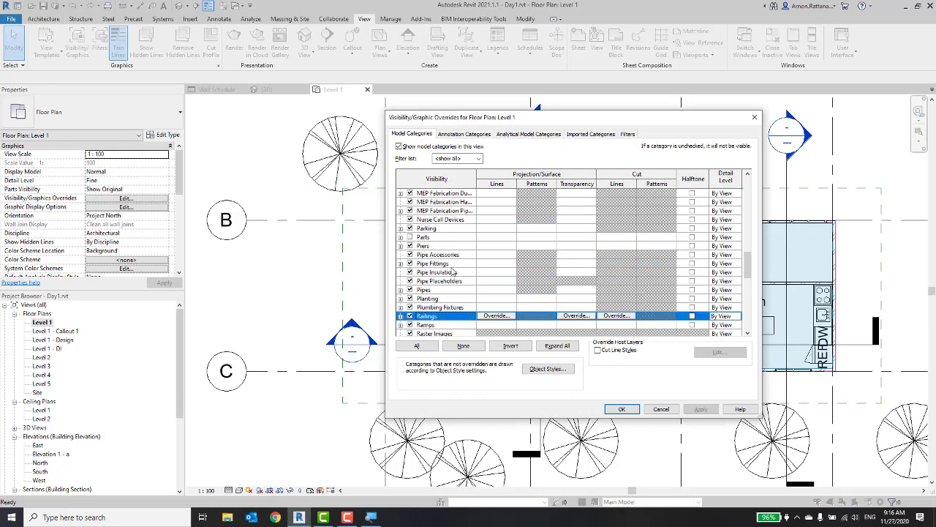
scroll(454, 271, down, 1)
scroll(458, 286, down, 1)
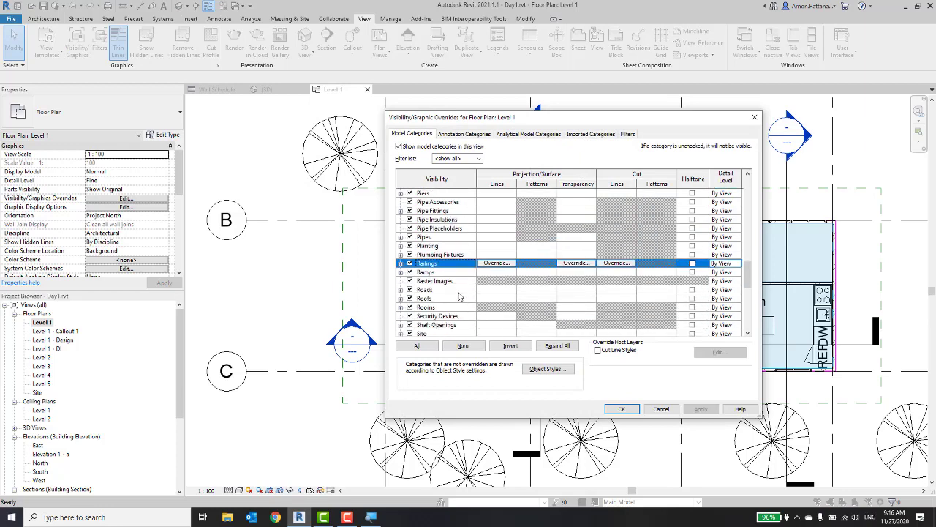
click(401, 307)
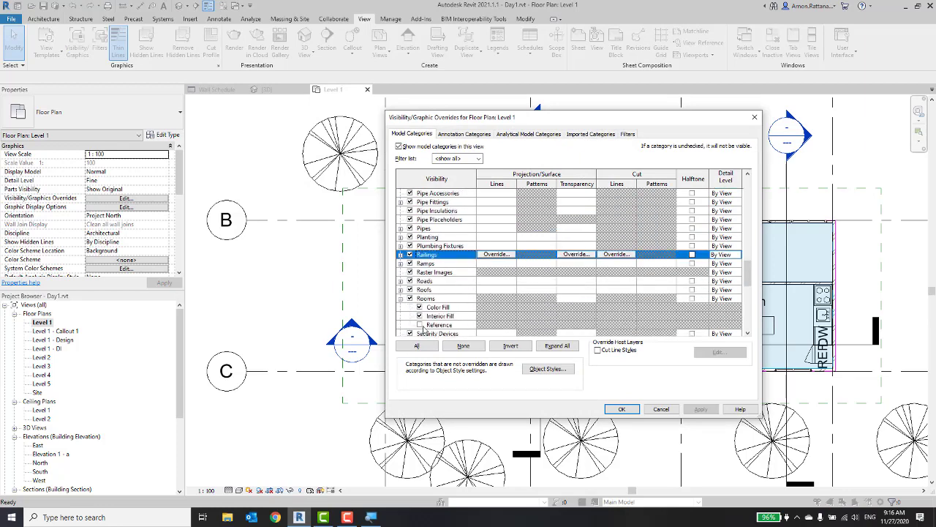
click(419, 324)
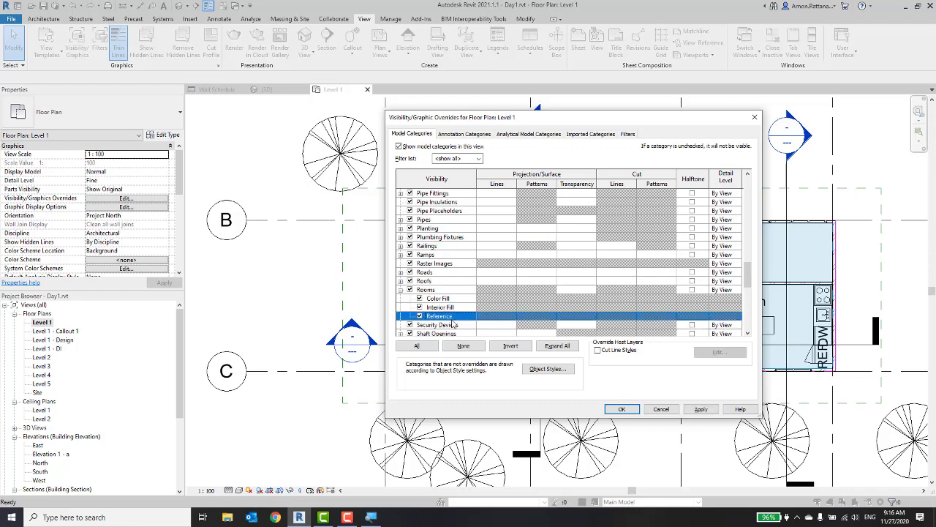
click(701, 409)
click(621, 409)
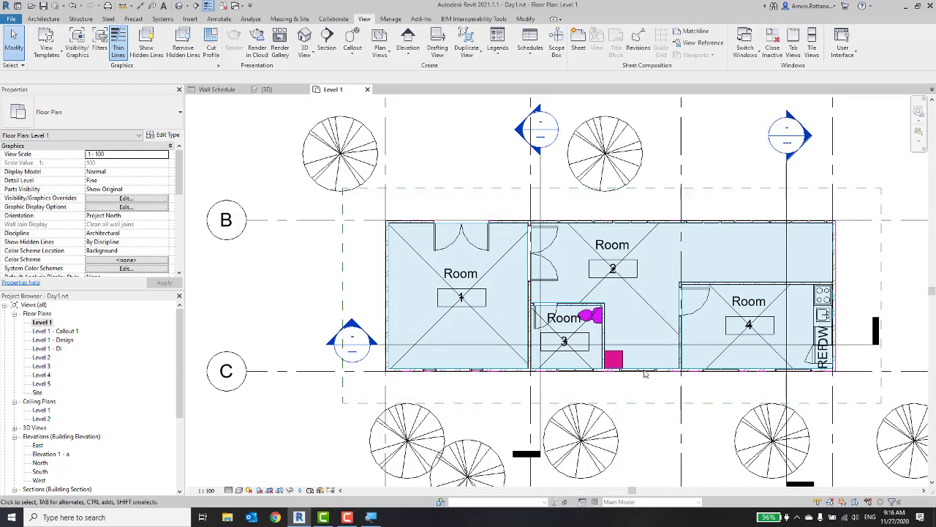
click(643, 301)
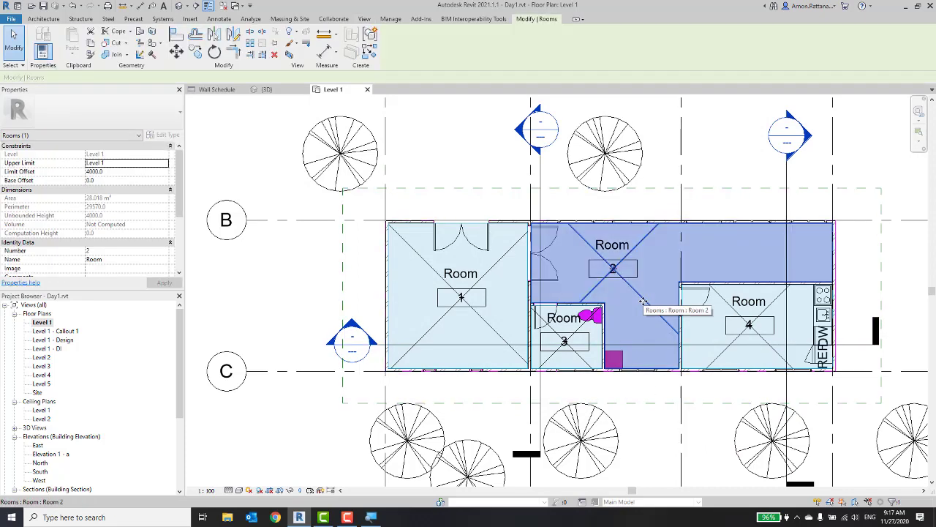
click(498, 200)
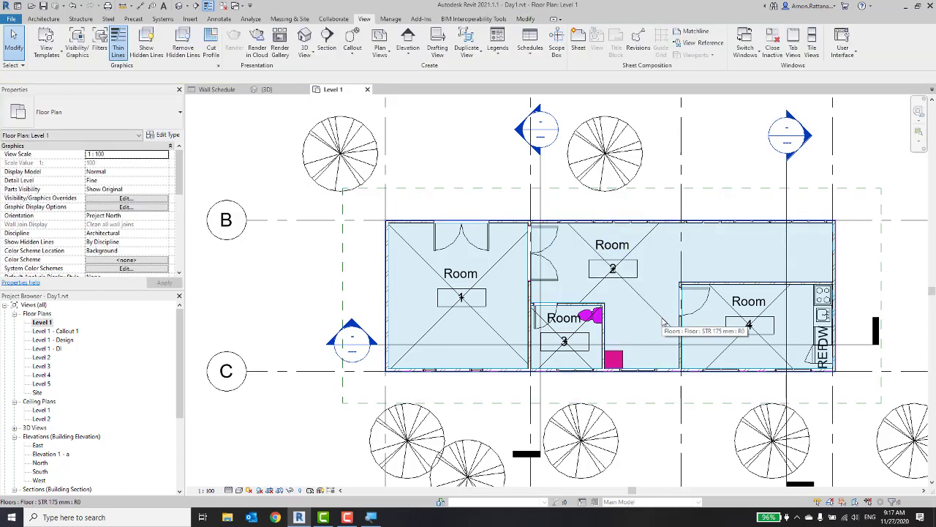
click(644, 326)
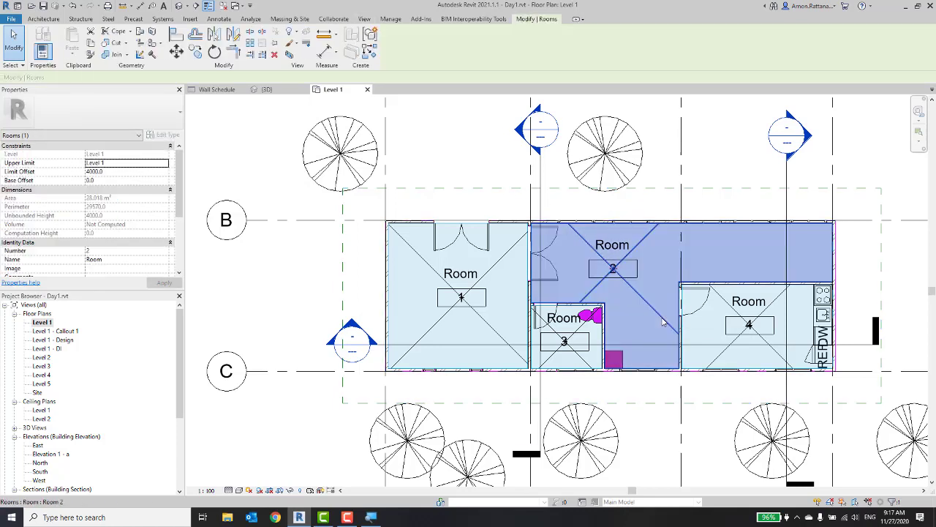
click(578, 341)
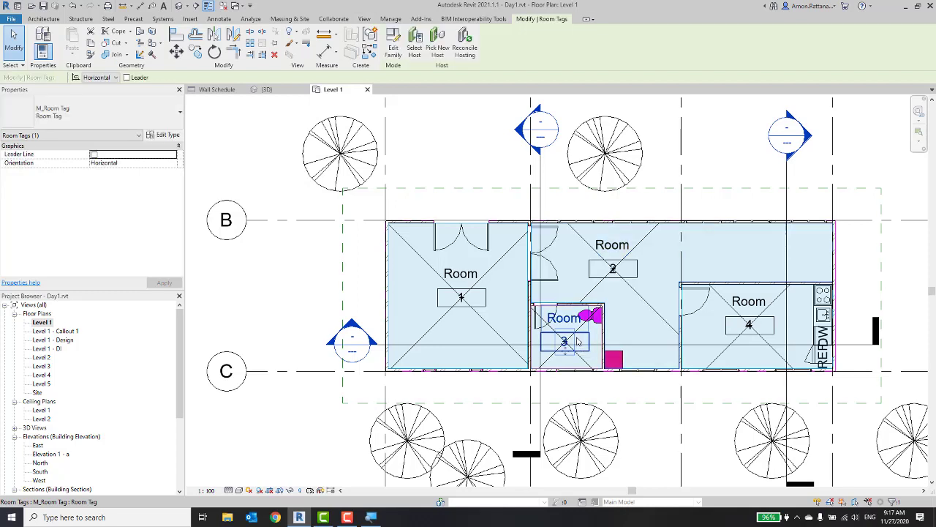
click(431, 334)
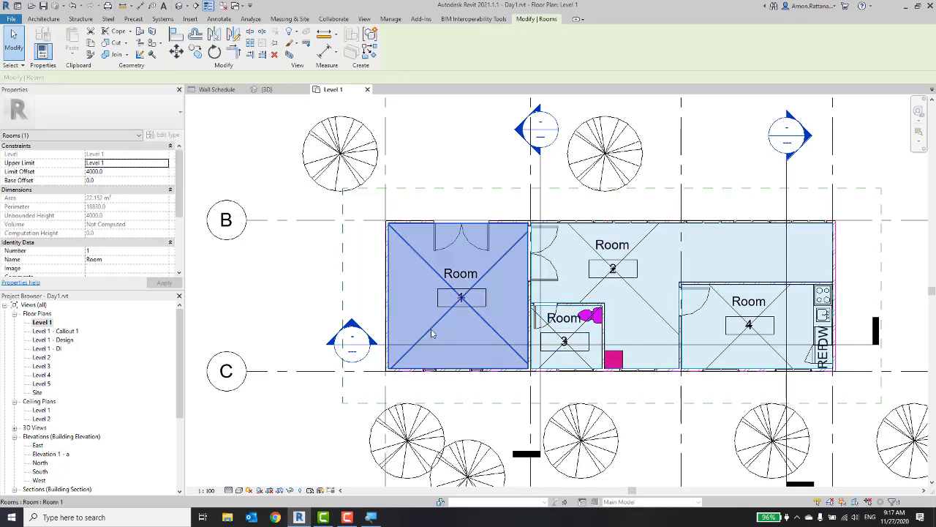
key(Escape)
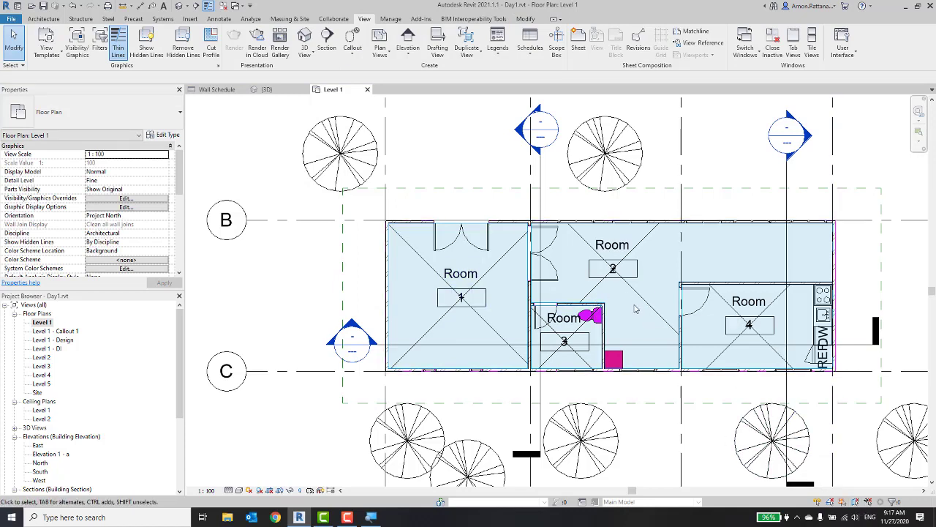
click(667, 327)
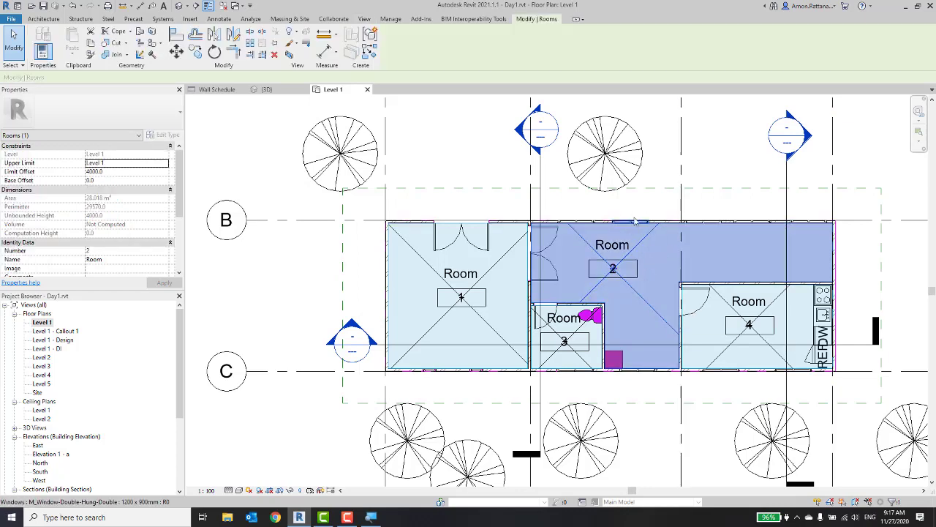
middle_drag(625, 255, 489, 228)
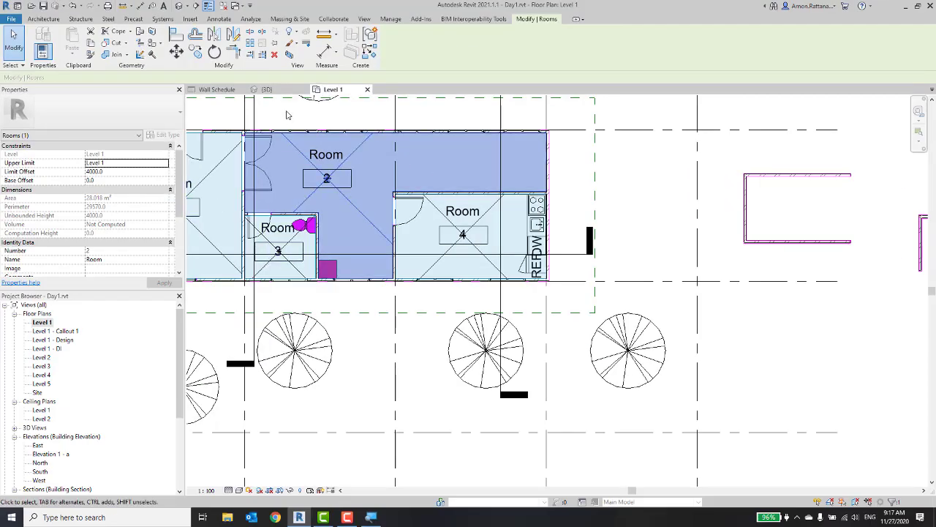
Set Area and Volume Computations to compute areas and volumes
click(45, 19)
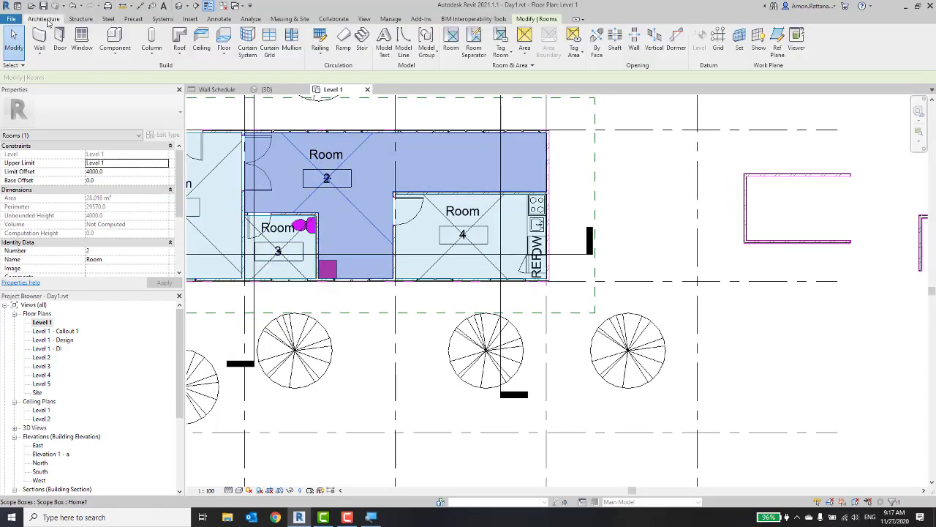
click(508, 68)
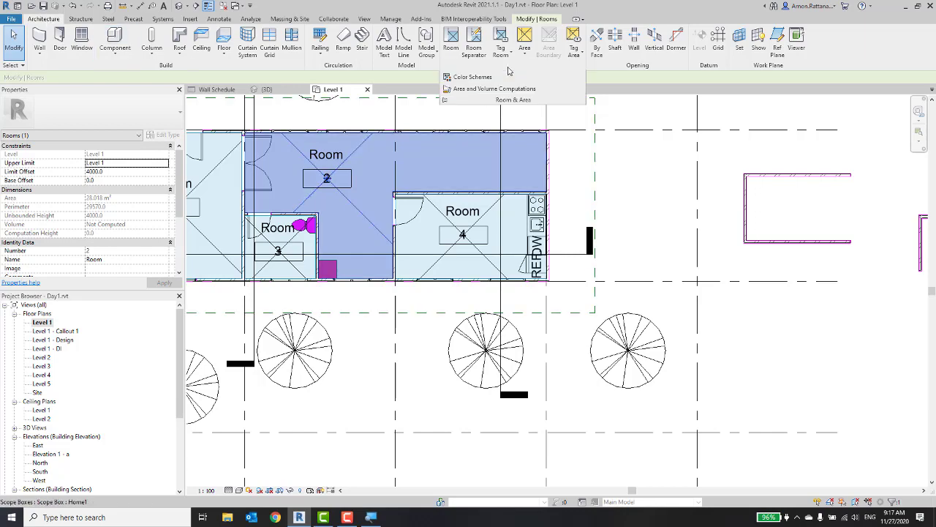
click(494, 89)
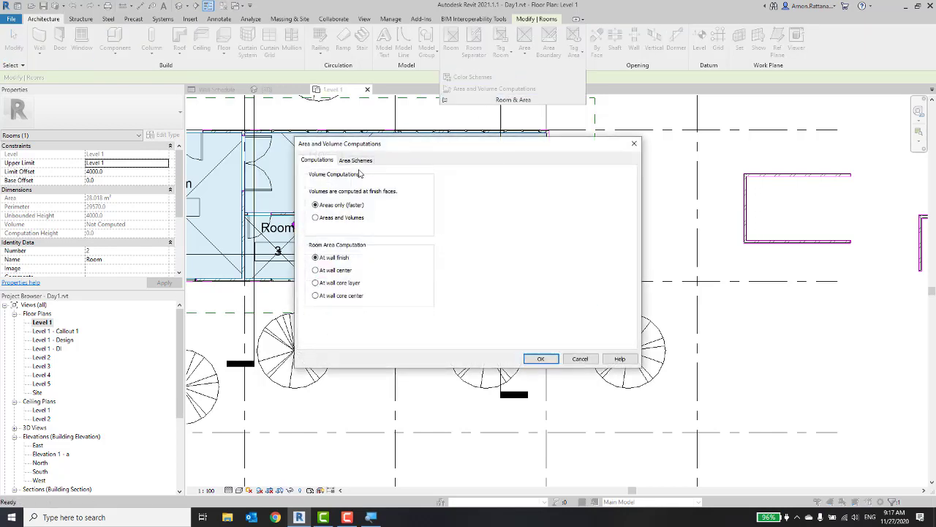
click(541, 358)
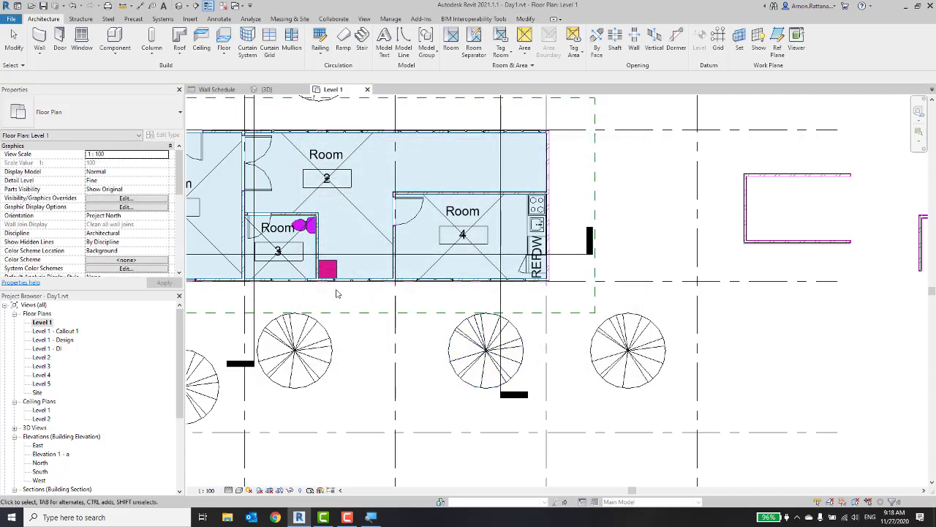
Select Room 2 to check its 72.846 m³ volume
click(331, 211)
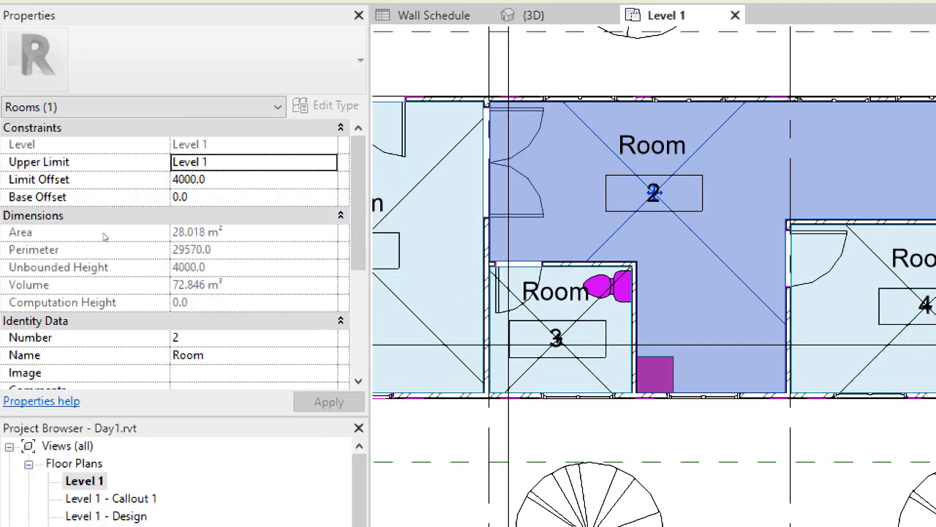
scroll(129, 208, down, 5)
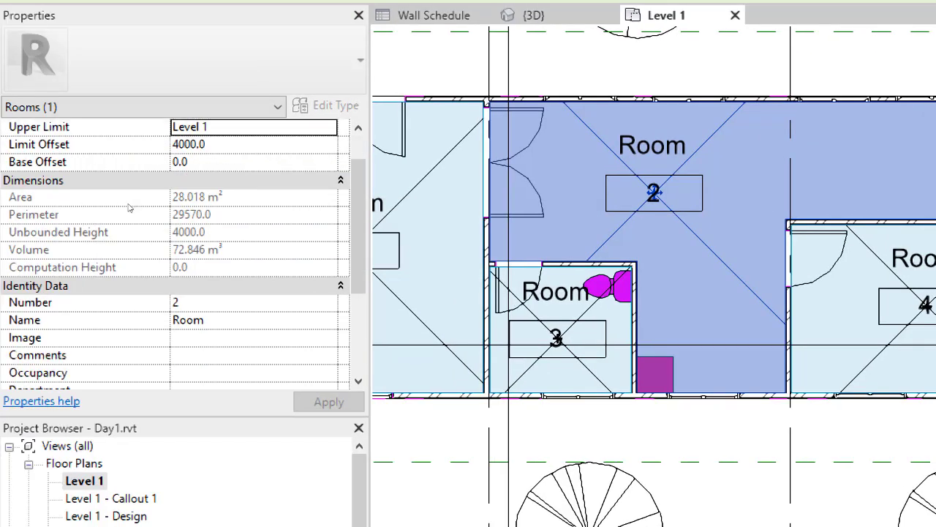
scroll(135, 211, up, 3)
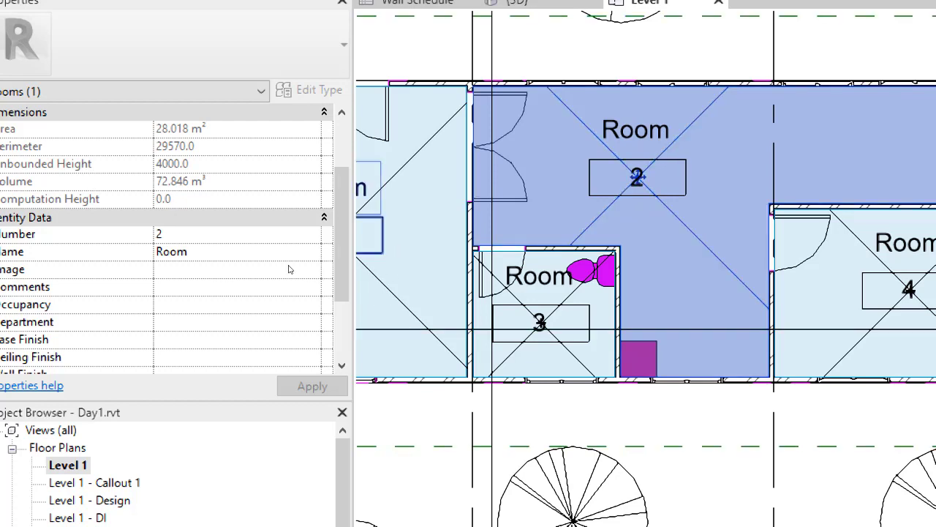
Nudge the wall left of Room 4 rightward and reselect Room 2, now 76.465 m³
click(402, 236)
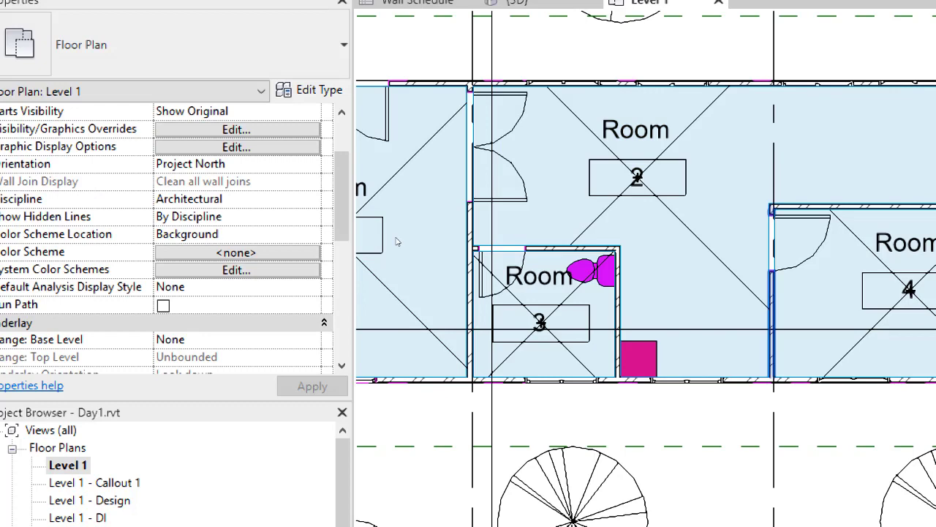
click(395, 242)
key(Right)
key(Right)
key(Right)
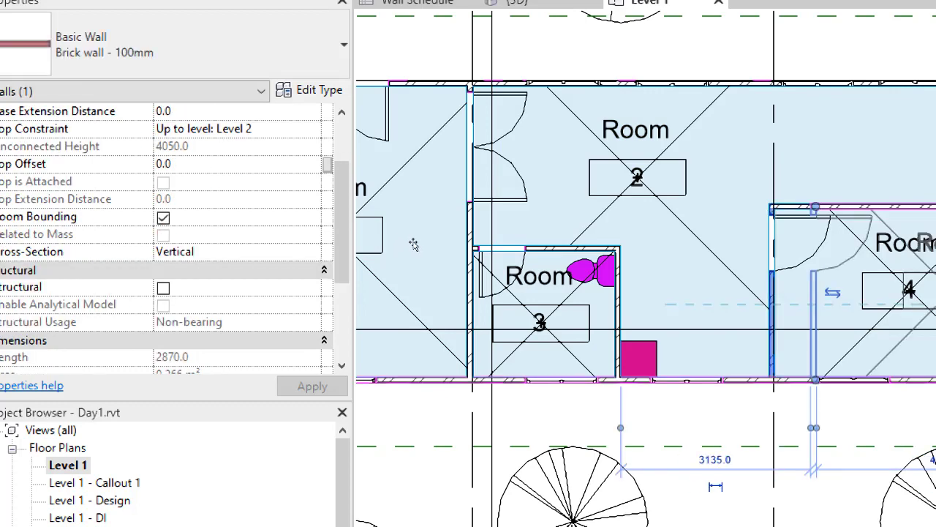
key(Left)
key(Left)
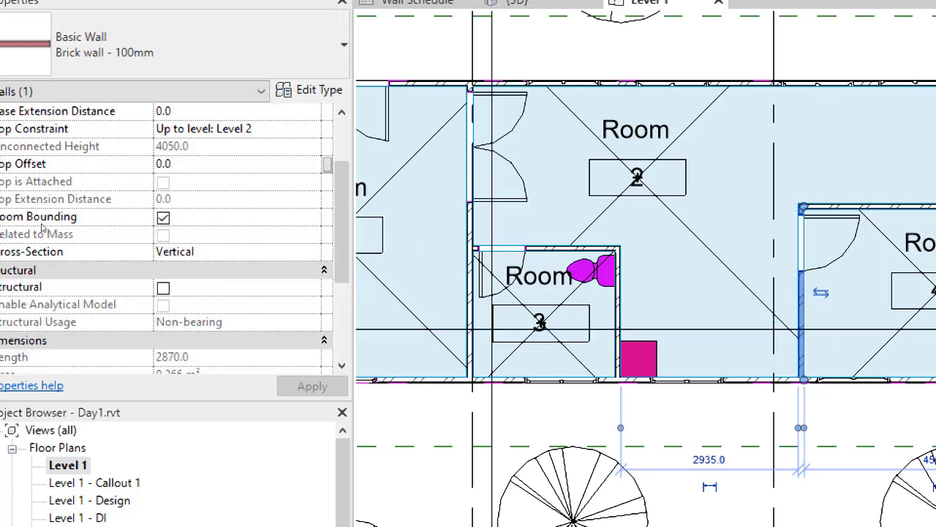
key(ctrl+Left)
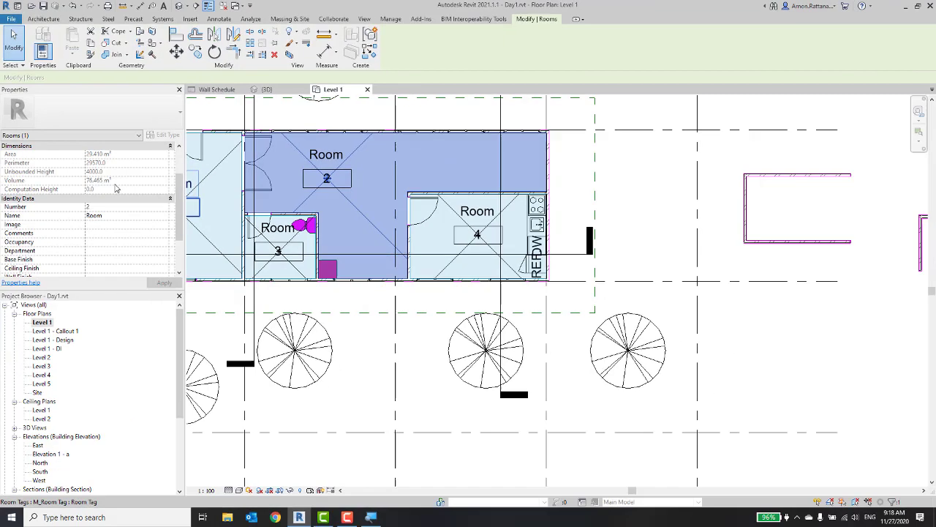
mouse_move(437, 291)
middle_down()
mouse_move(678, 328)
mouse_move(663, 342)
middle_up()
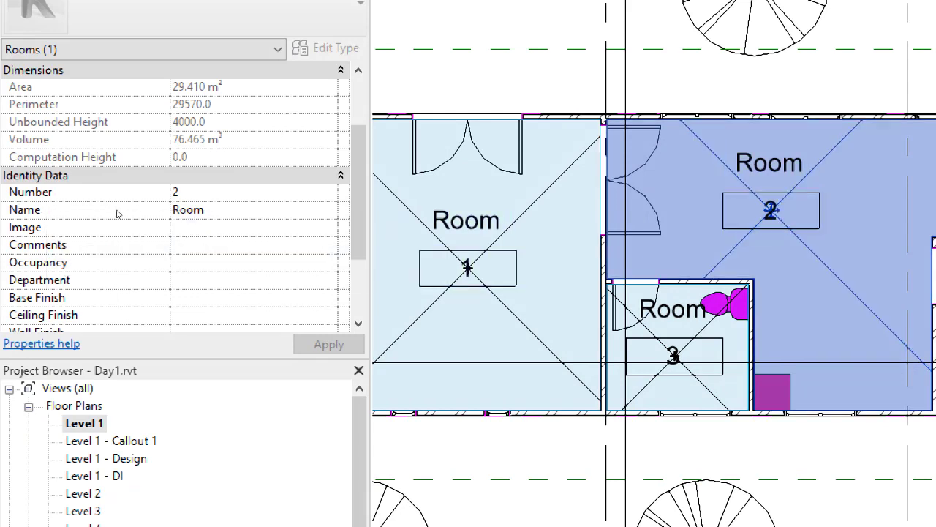
scroll(117, 233, down, 2)
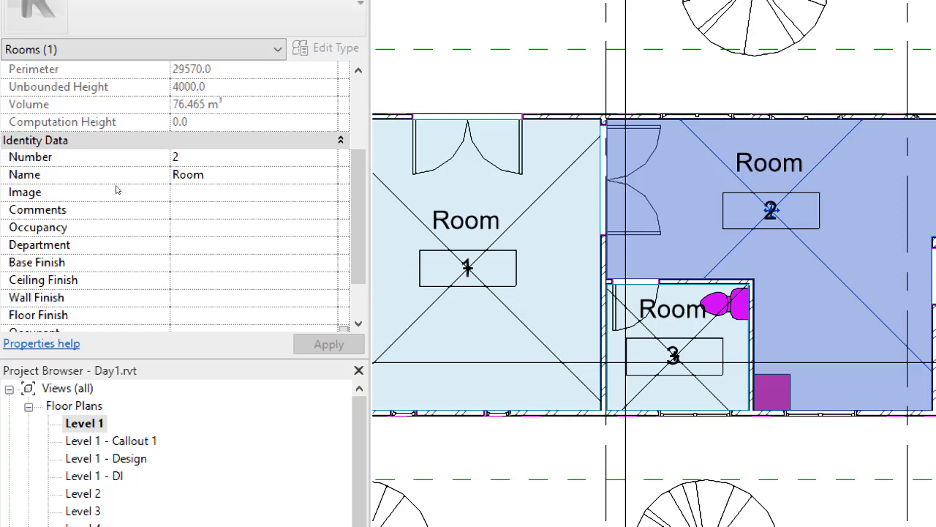
scroll(117, 227, down, 2)
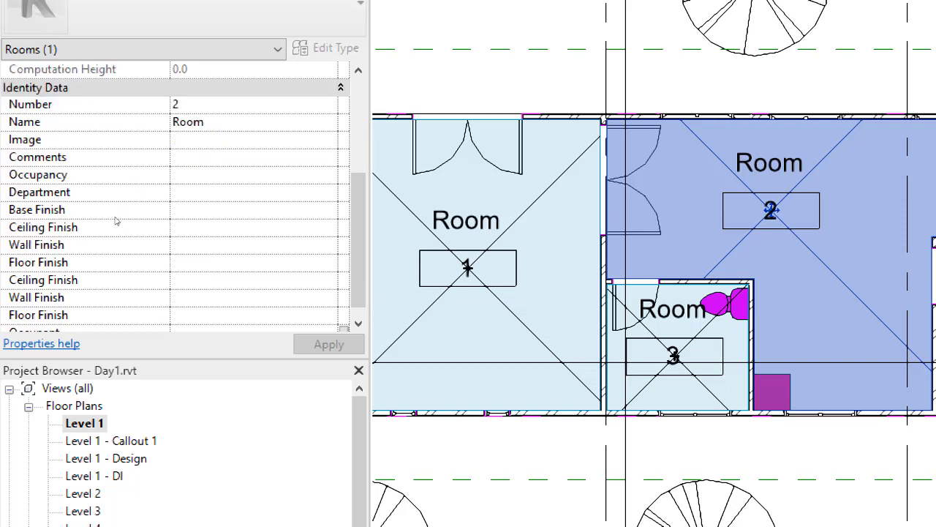
scroll(117, 223, down, 1)
scroll(120, 223, up, 2)
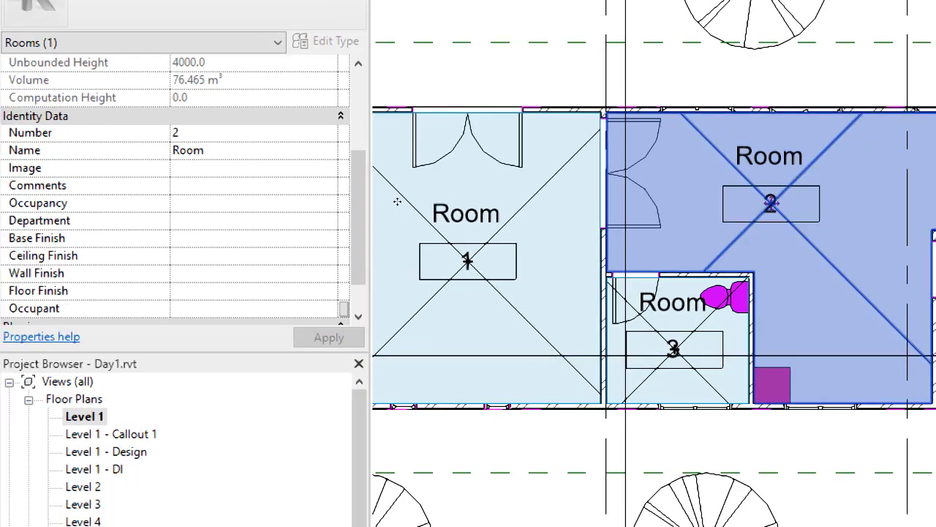
In Properties, renumber Room 2 to 102 and rename it Lobby
click(175, 133)
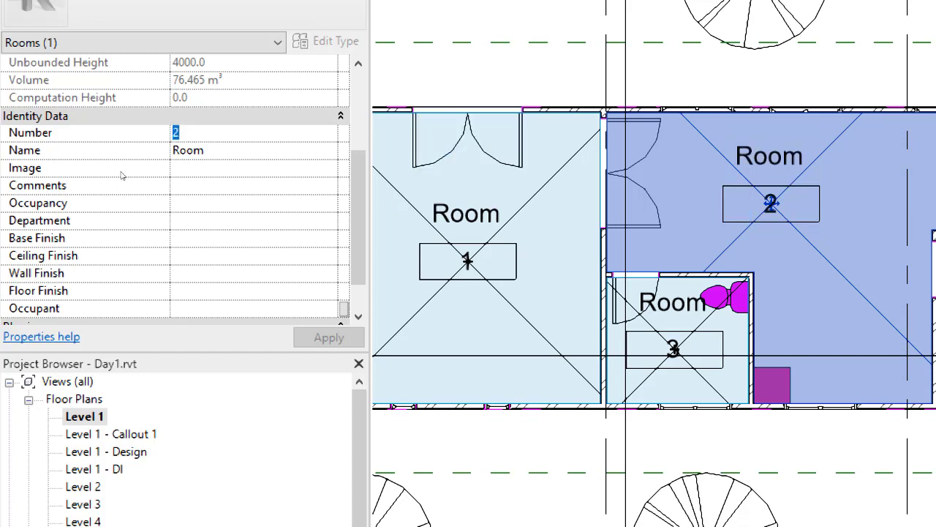
text(10)
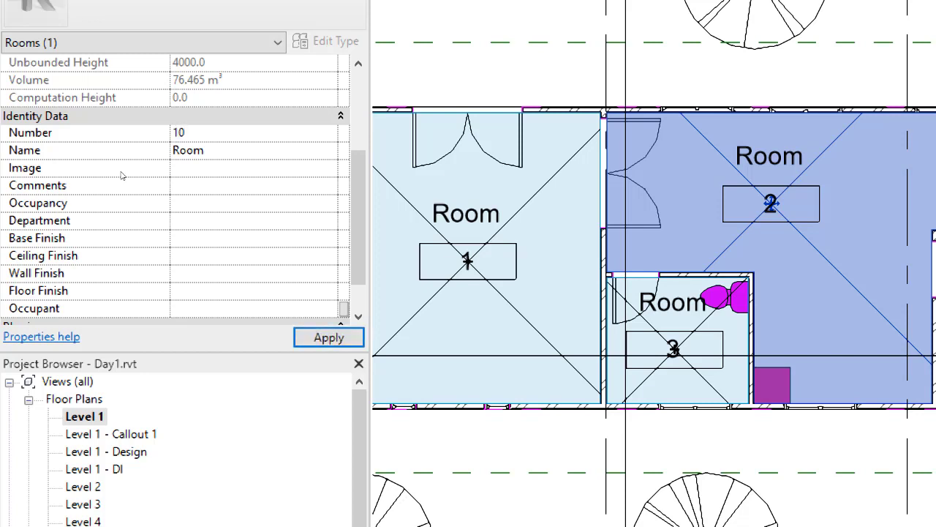
text(2)
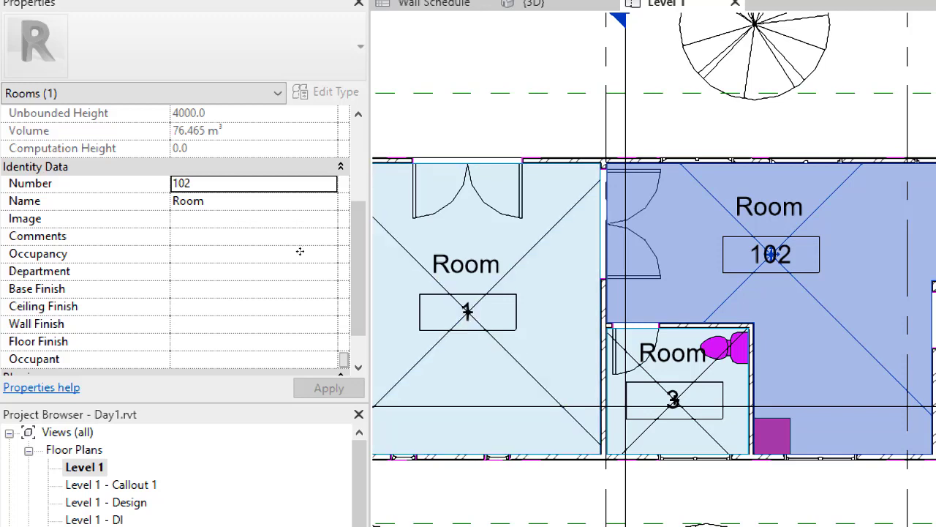
middle_drag(771, 254, 629, 210)
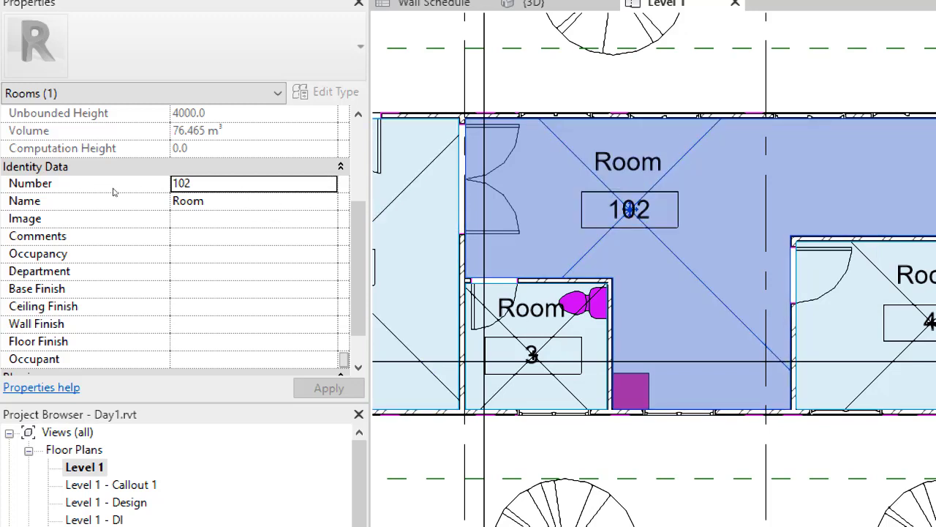
click(119, 195)
text(LO)
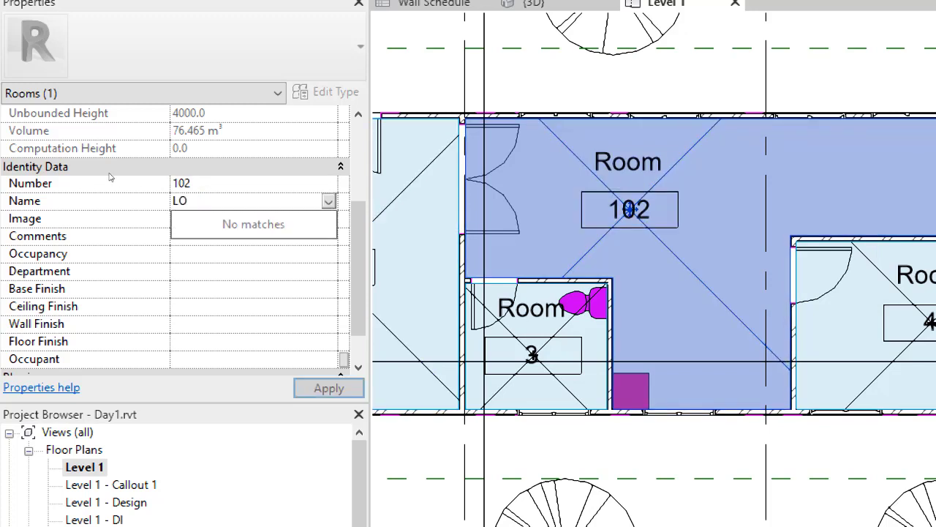
text(bb)
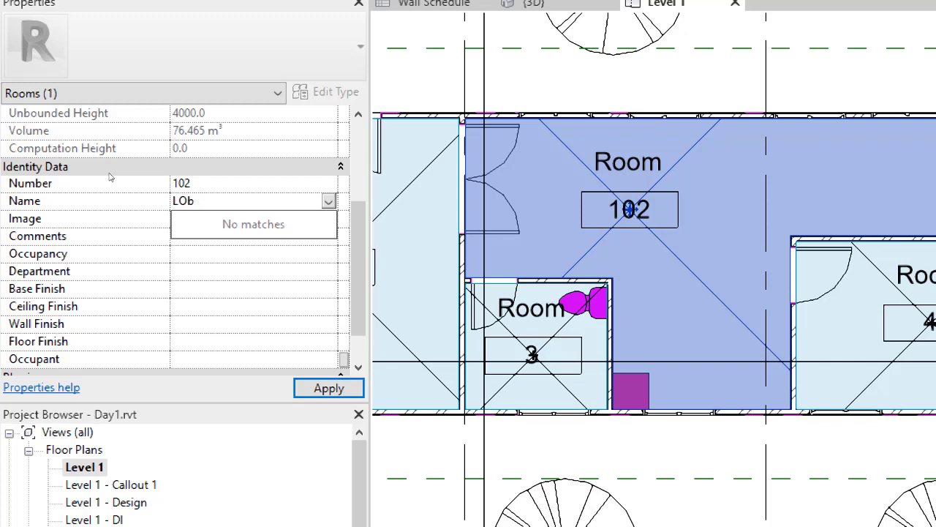
key(BackSpace)
key(BackSpace)
key(BackSpace)
text(Lobby)
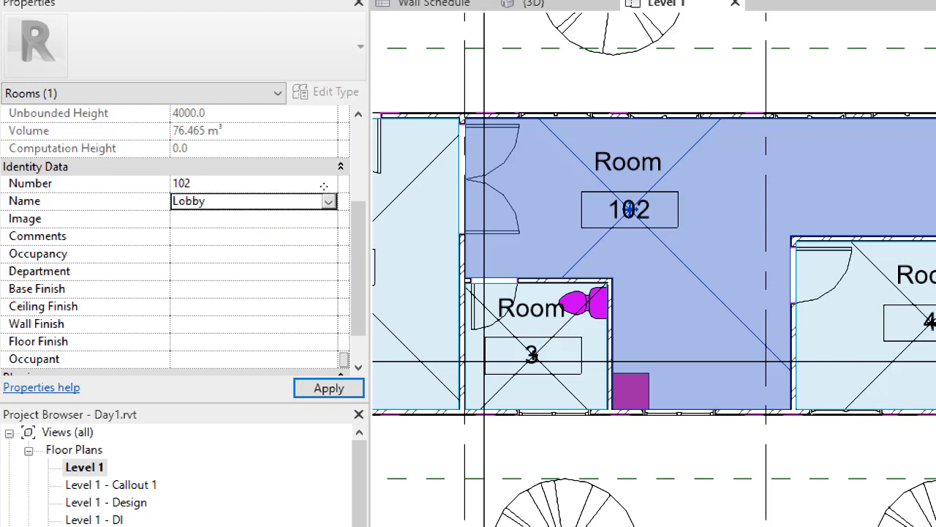
key(Return)
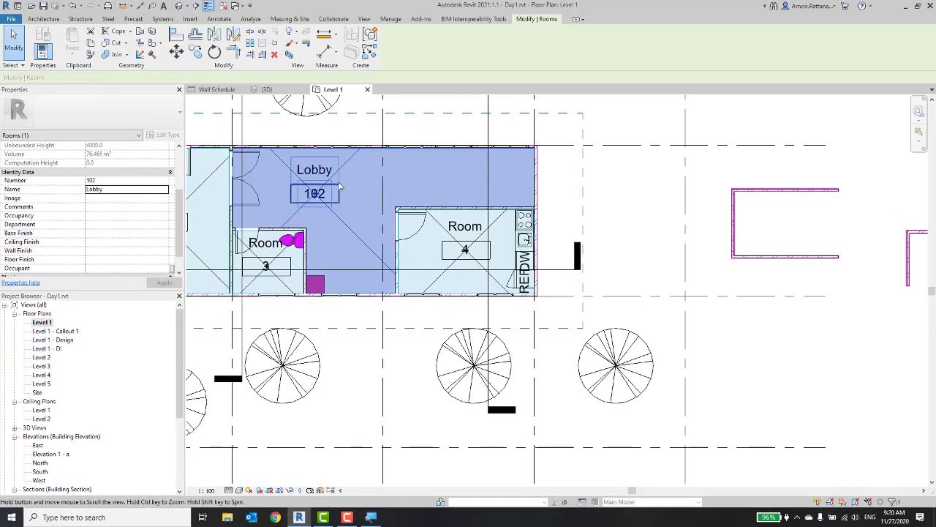
middle_drag(333, 150, 414, 163)
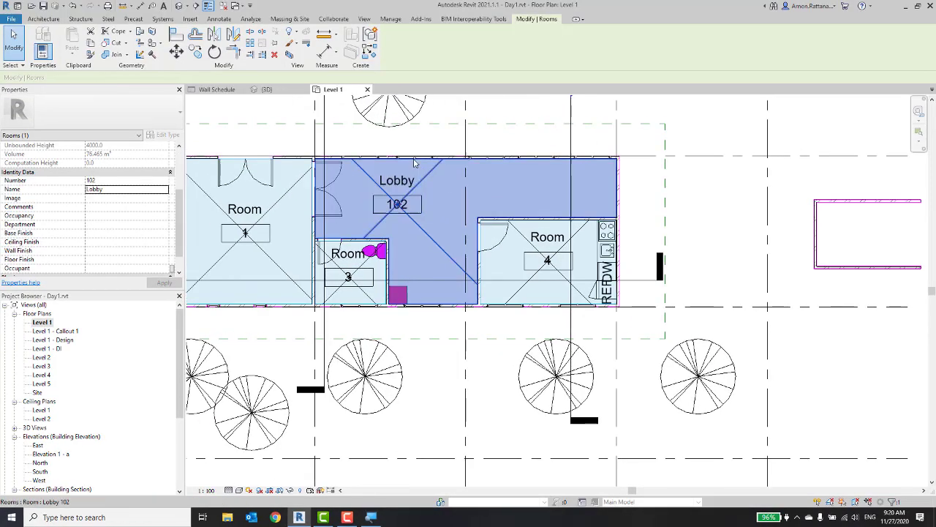
click(435, 146)
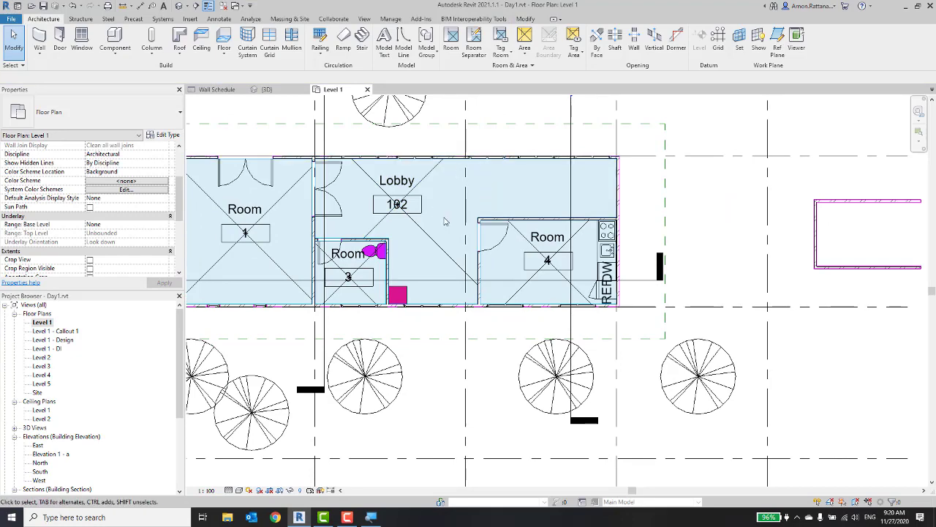
scroll(482, 194, up, 2)
mouse_move(482, 194)
middle_down()
mouse_move(494, 242)
mouse_move(540, 262)
middle_up()
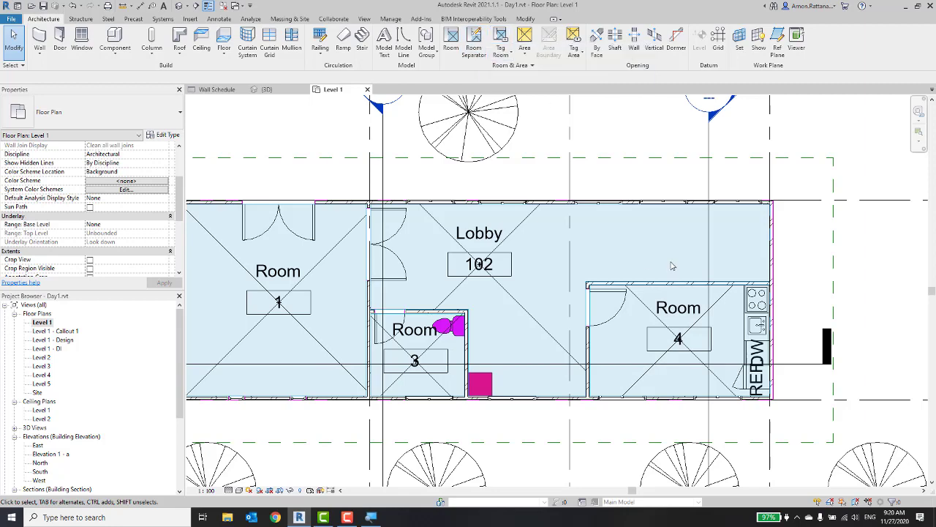
middle_drag(728, 238, 713, 221)
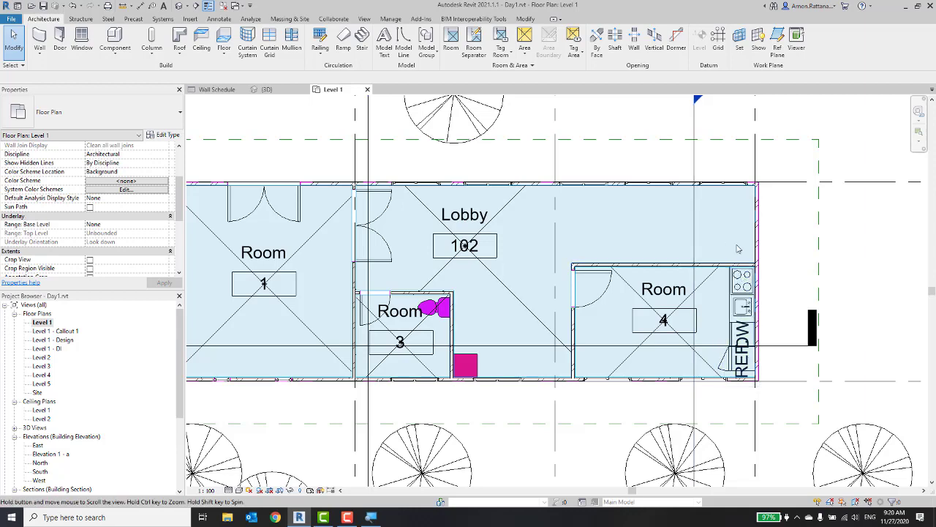
middle_drag(699, 265, 641, 265)
middle_drag(785, 257, 556, 205)
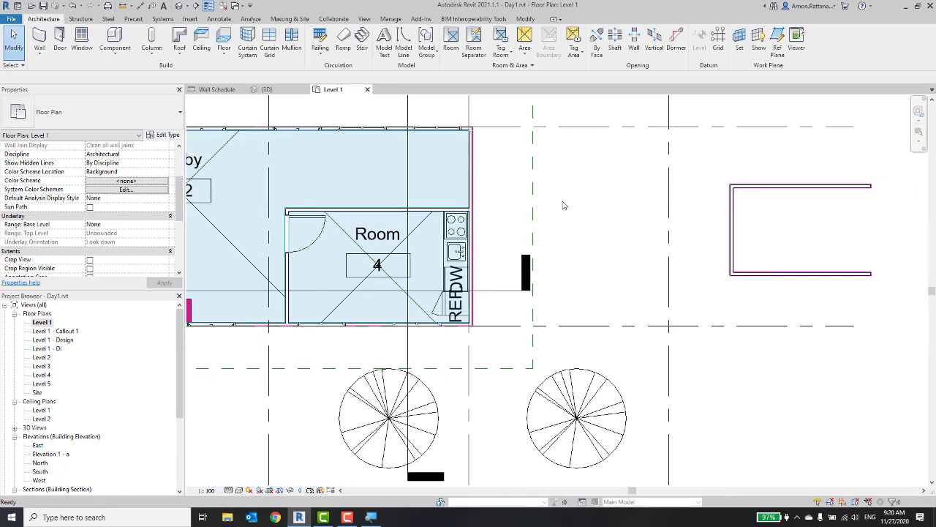
scroll(782, 255, down, 2)
middle_drag(783, 256, 600, 245)
scroll(633, 235, up, 2)
scroll(632, 235, up, 1)
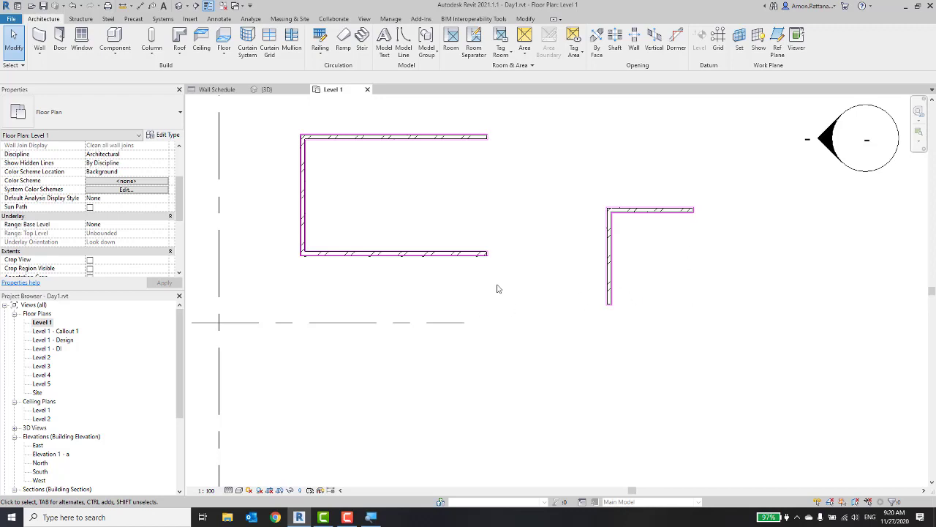
scroll(404, 276, down, 3)
scroll(360, 275, up, 5)
middle_drag(360, 275, 492, 291)
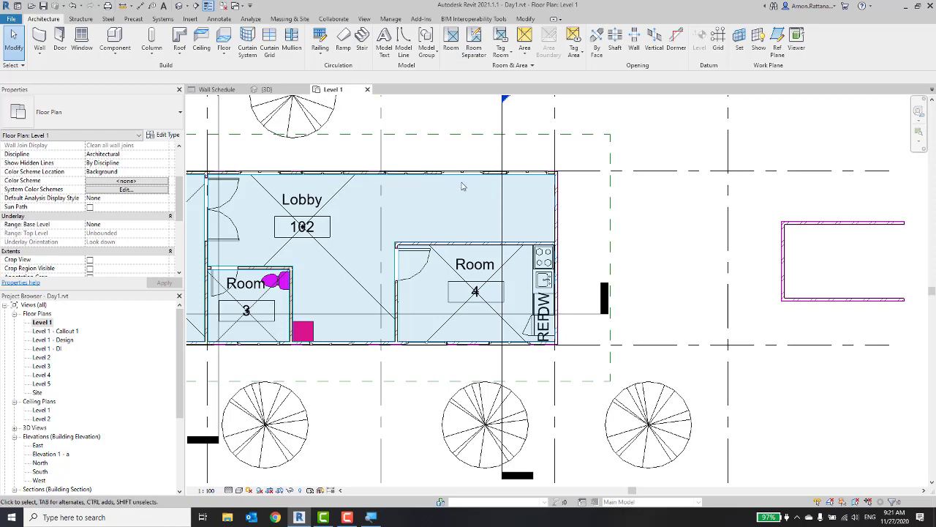
Draw a room separator above Room 4, splitting that area off the Lobby
click(474, 48)
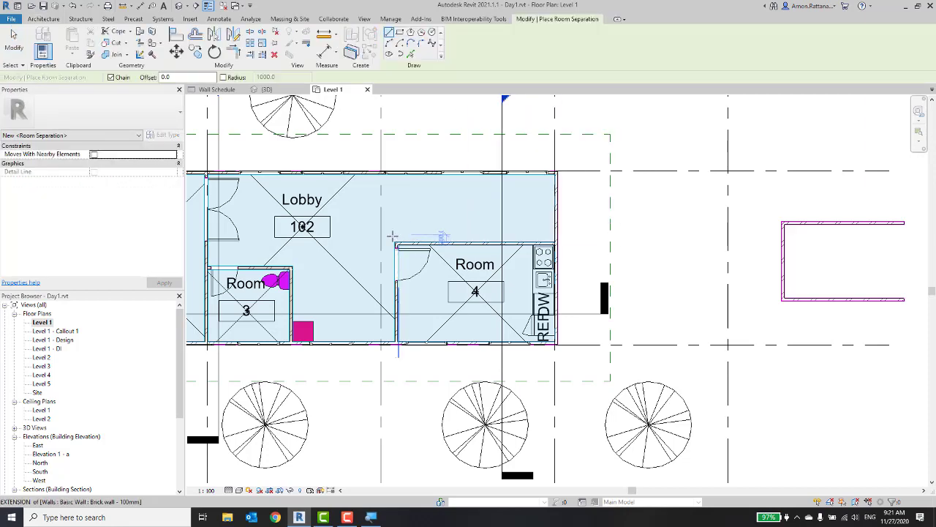
scroll(401, 235, up, 3)
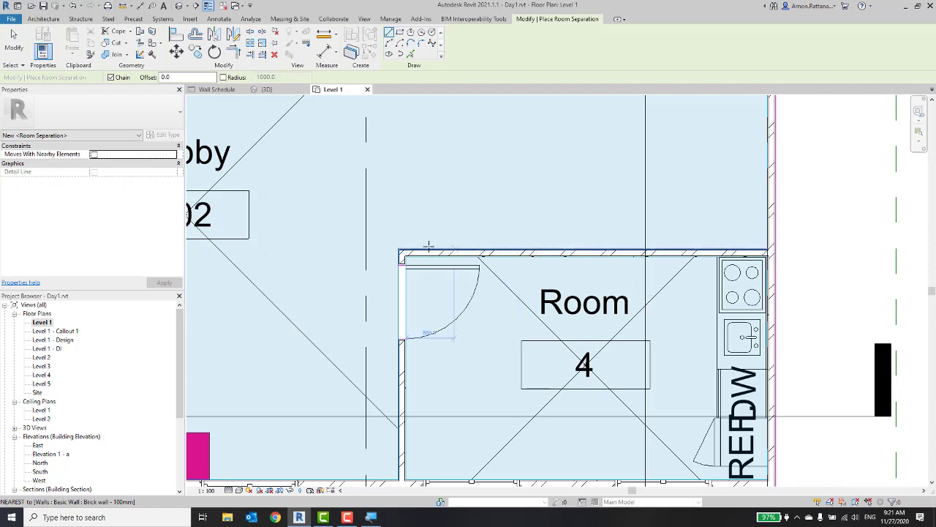
click(398, 249)
middle_drag(412, 219, 412, 317)
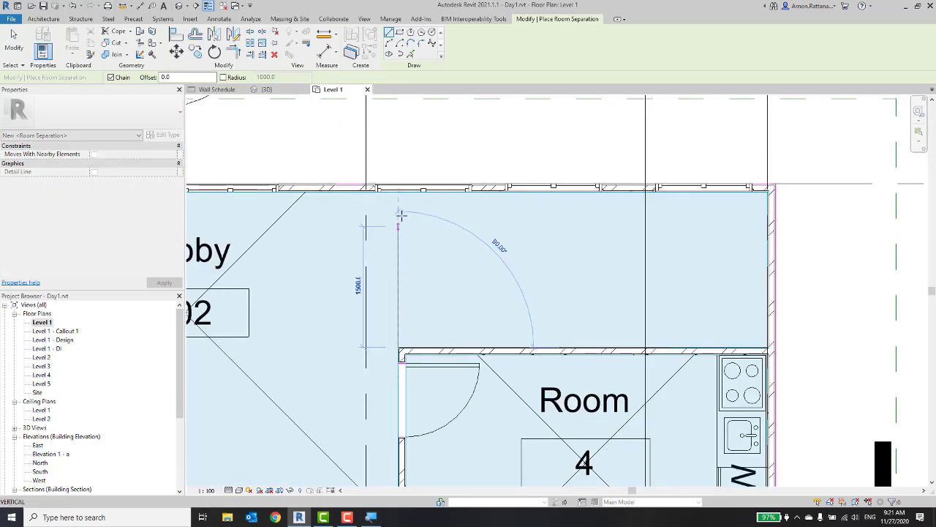
click(398, 191)
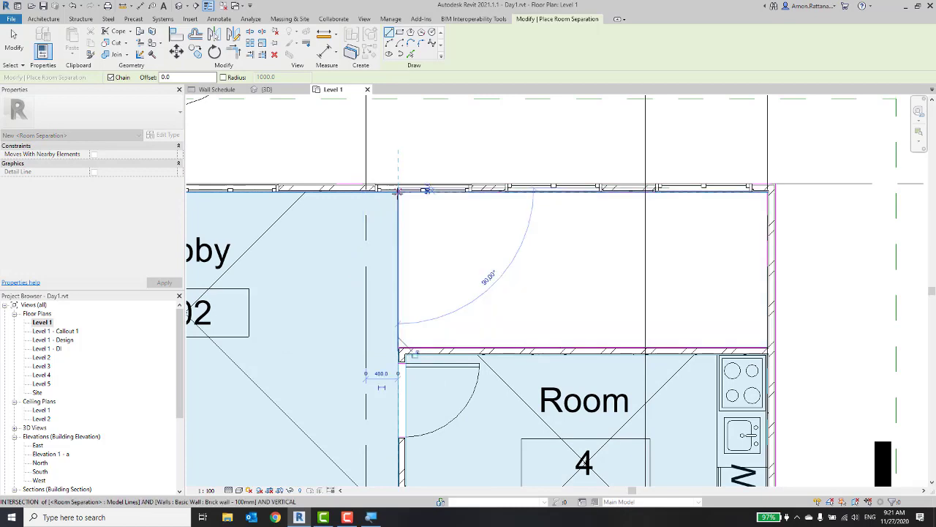
key(Escape)
Draw a separator across the small wall box's open lower side to close it
scroll(432, 220, down, 3)
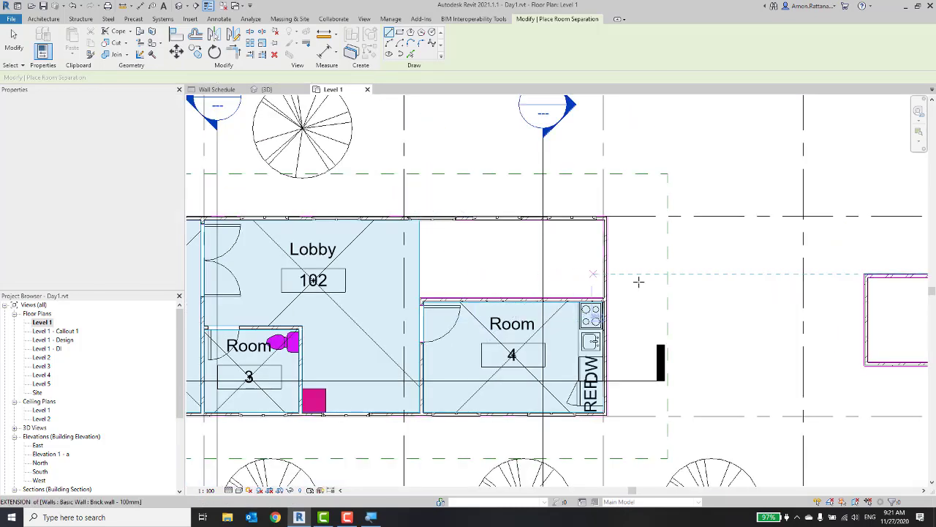
scroll(638, 278, down, 2)
mouse_move(685, 255)
middle_down()
mouse_move(574, 205)
mouse_move(274, 150)
middle_up()
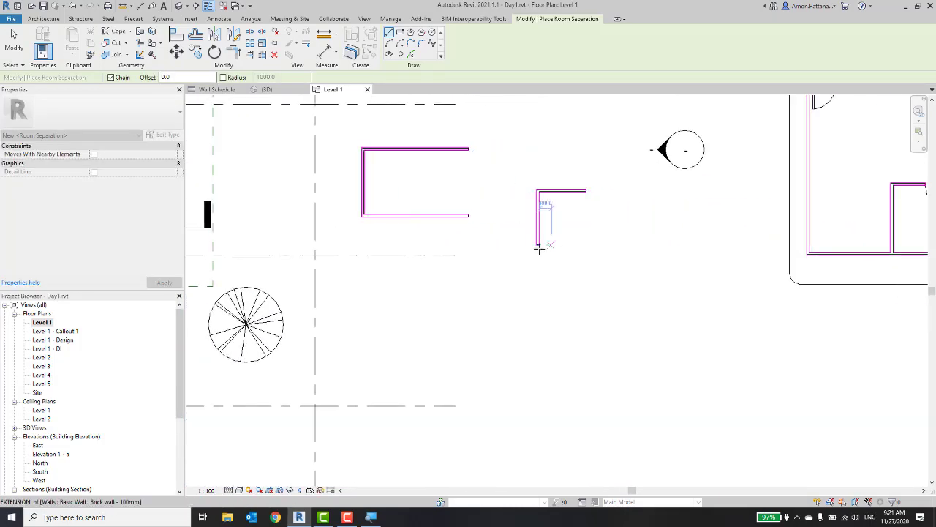
click(538, 245)
click(587, 246)
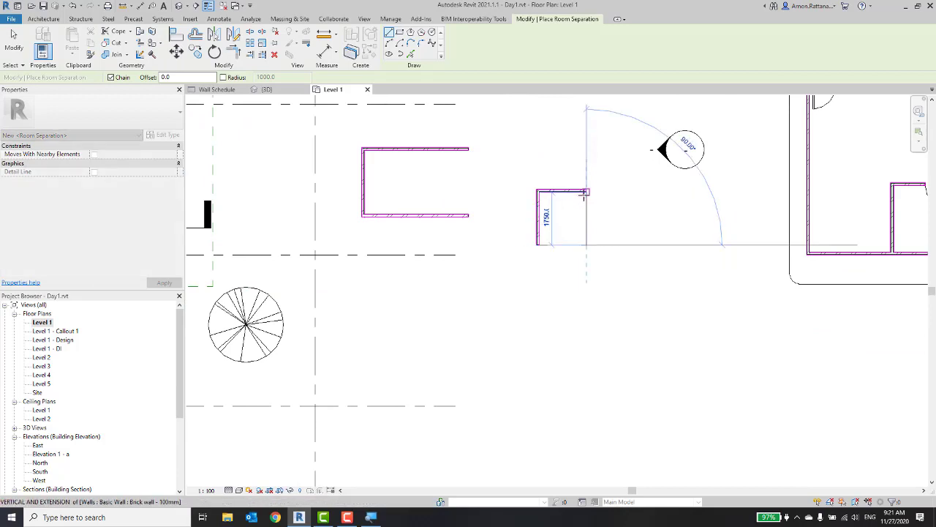
key(Escape)
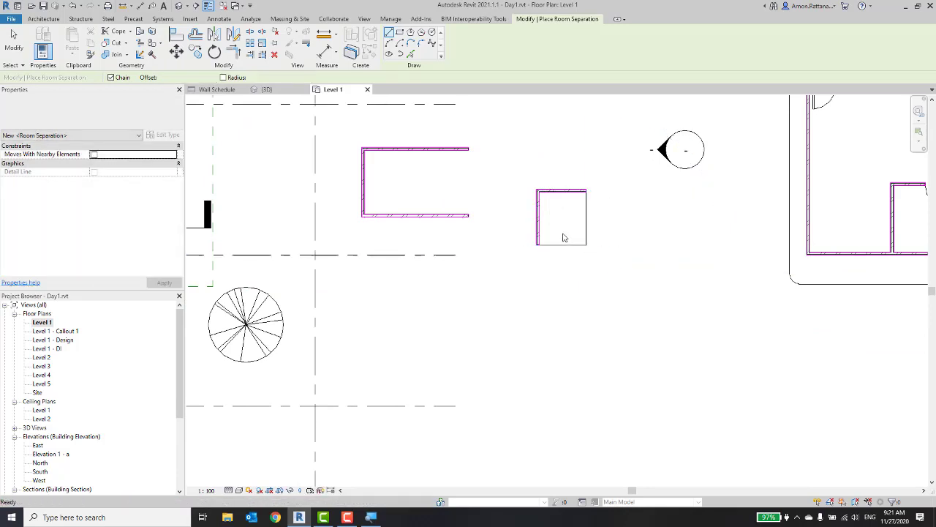
key(Escape)
middle_drag(458, 211, 559, 234)
Place a room inside the small enclosure right of the main building, tagged 104
scroll(560, 234, down, 1)
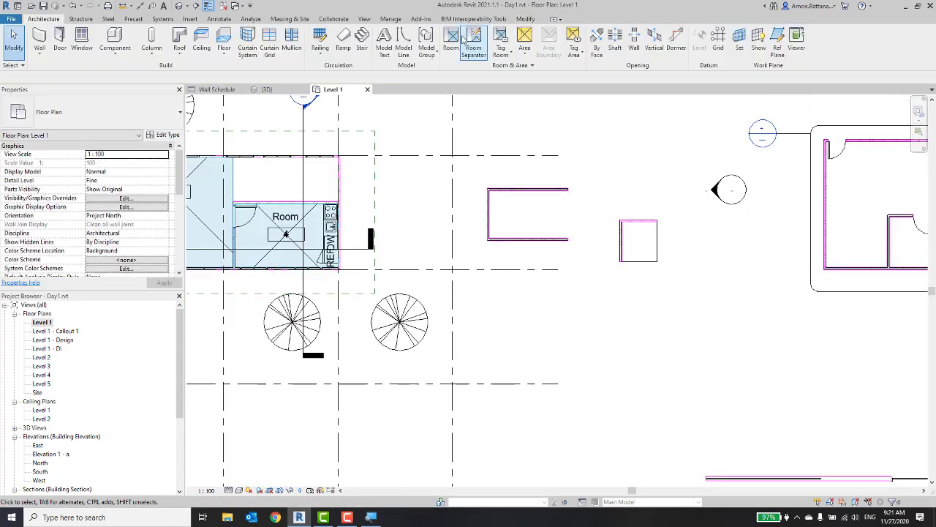
click(450, 41)
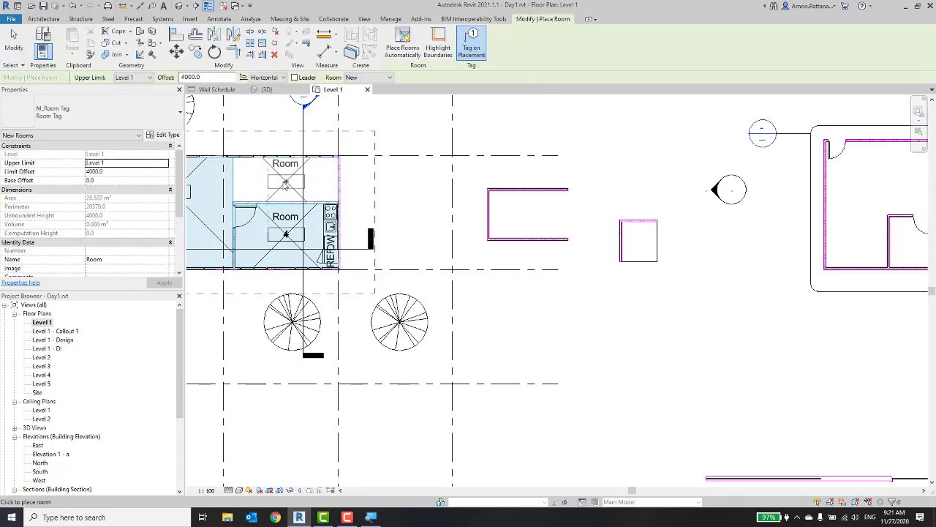
click(642, 257)
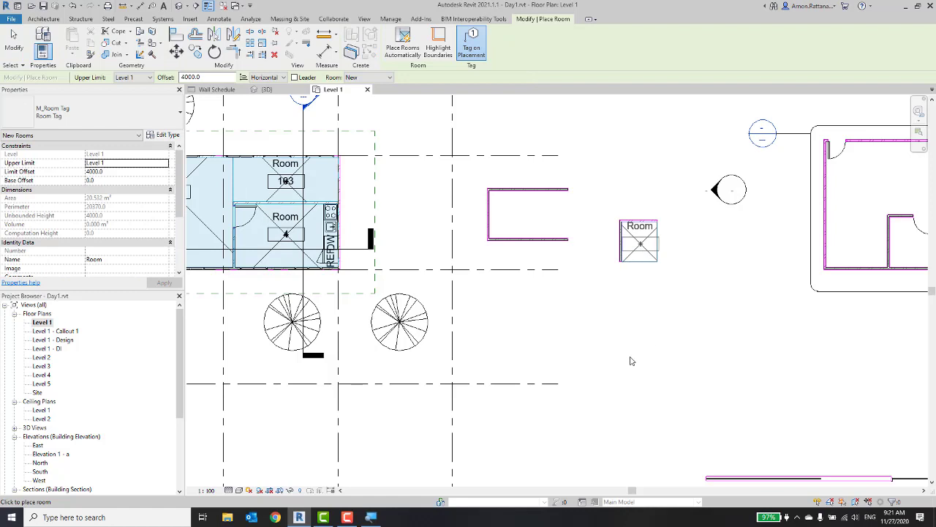
key(Escape)
key(Escape)
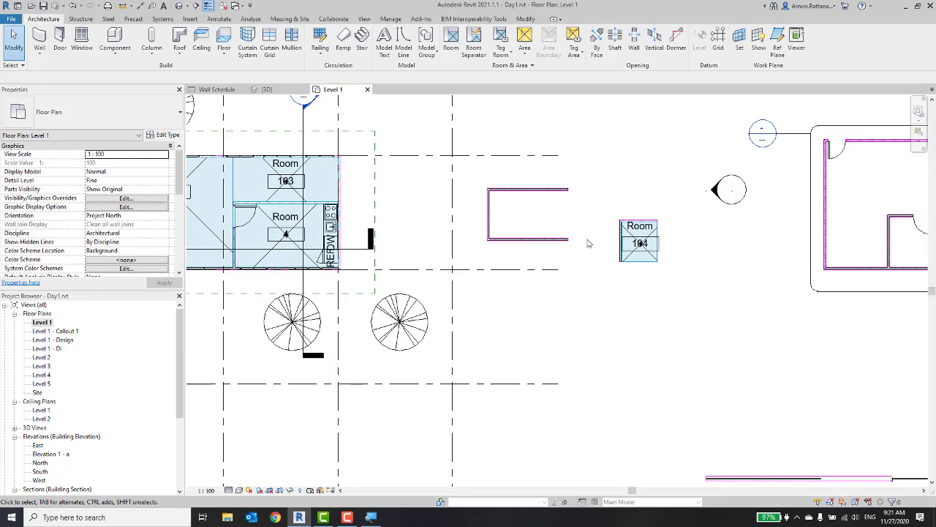
click(525, 52)
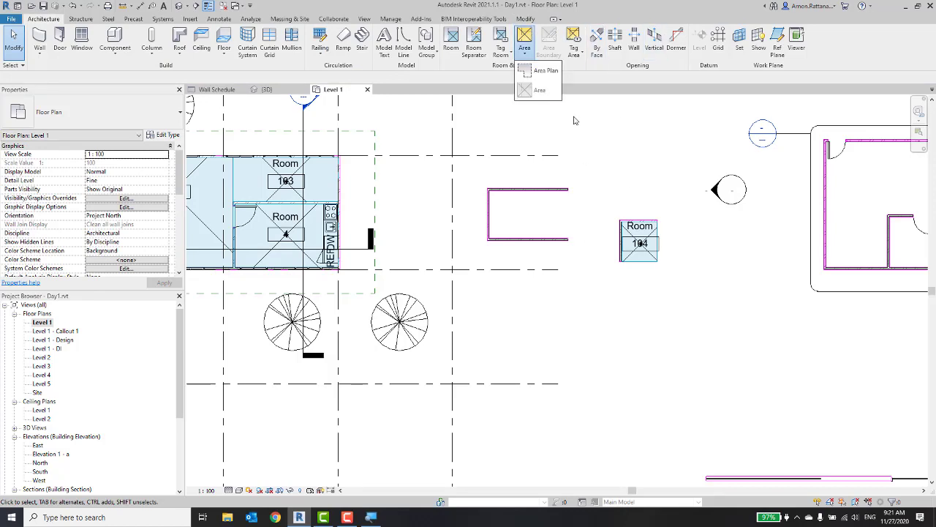
click(545, 70)
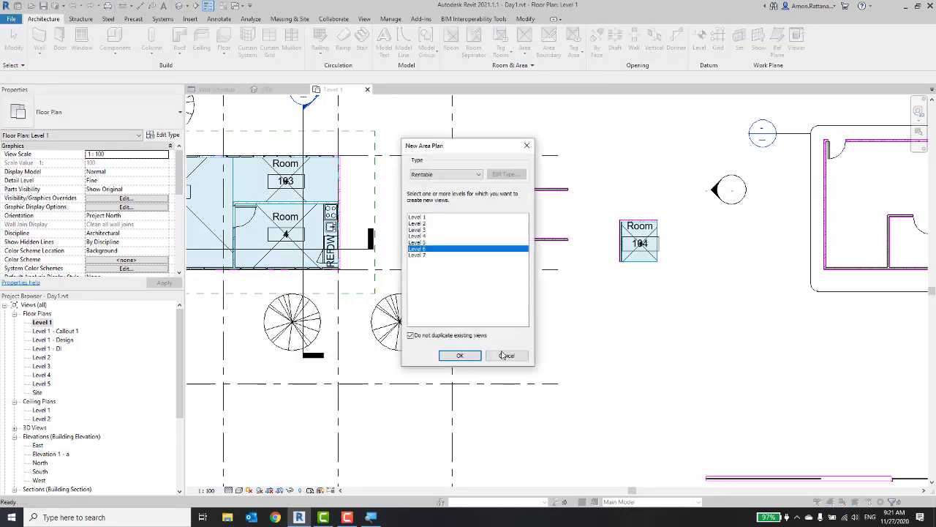
click(459, 177)
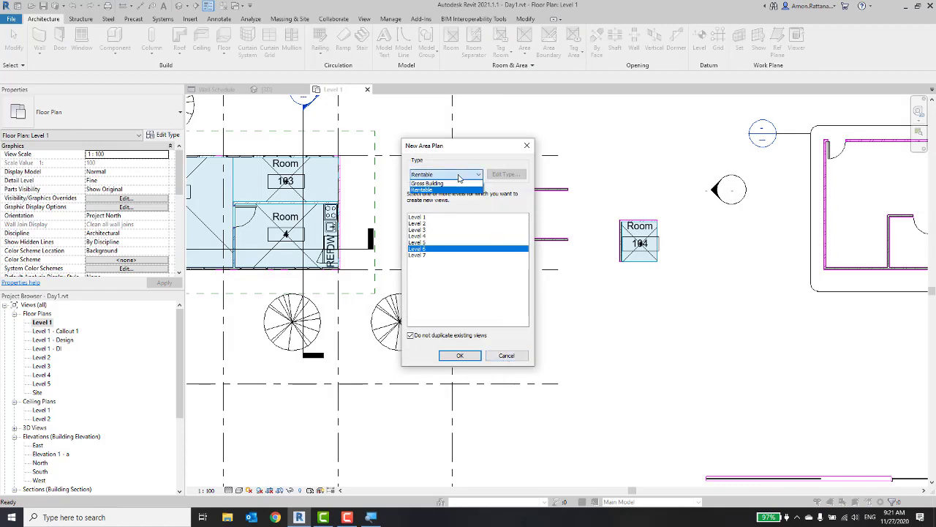
click(438, 184)
click(527, 146)
scroll(338, 117, down, 1)
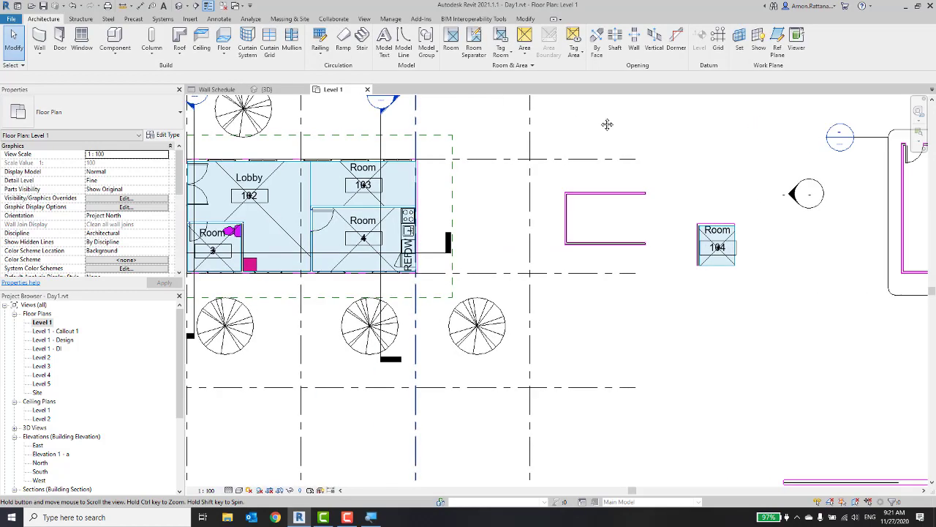
middle_drag(327, 222, 481, 208)
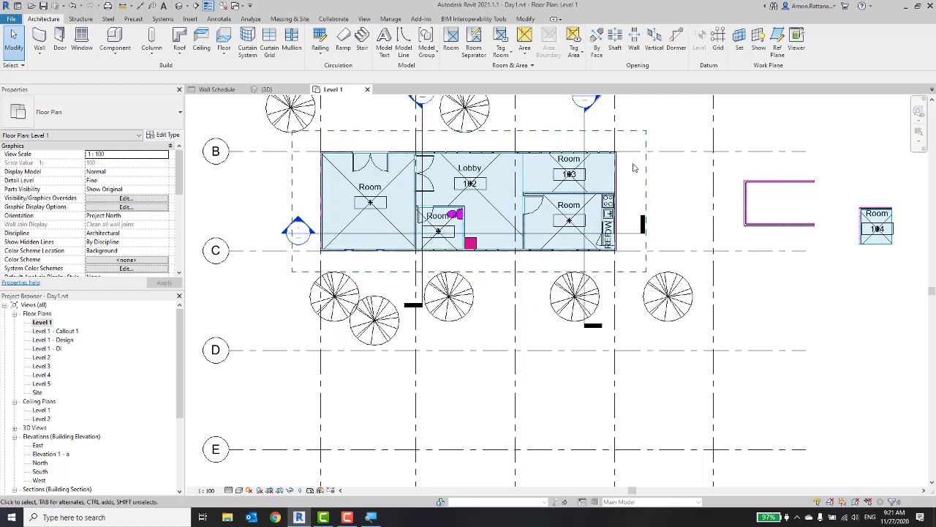
Bring the separate unroomed building on the right into view and activate room placement
scroll(633, 165, up, 2)
middle_drag(626, 183, 664, 191)
scroll(664, 192, down, 1)
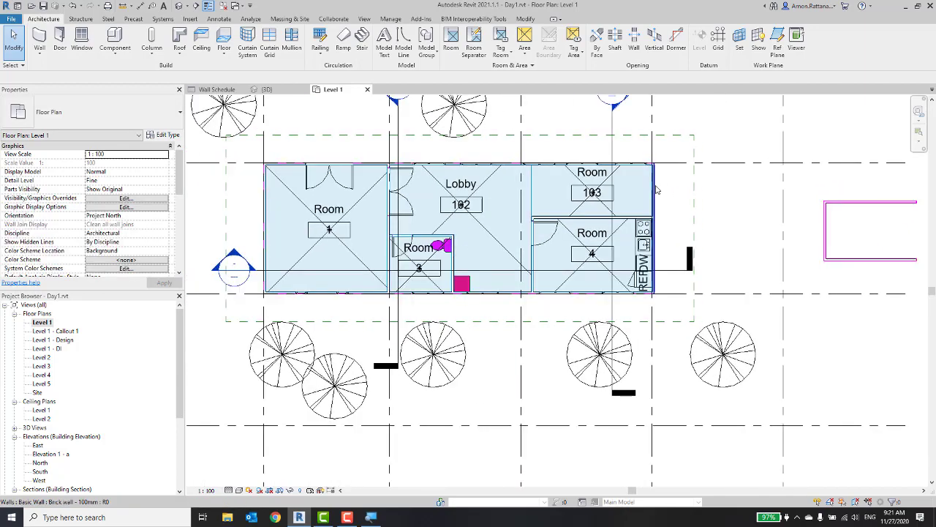
scroll(655, 191, down, 1)
scroll(665, 236, down, 1)
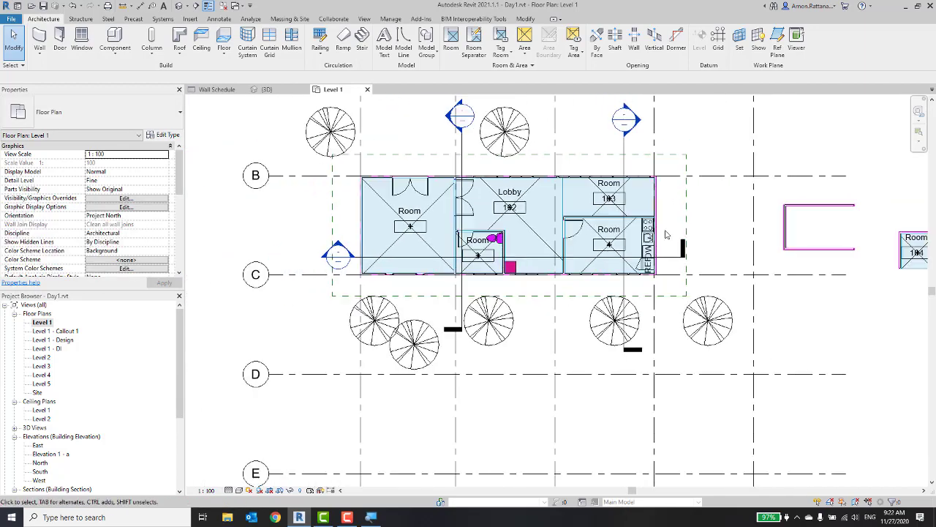
middle_drag(726, 221, 490, 214)
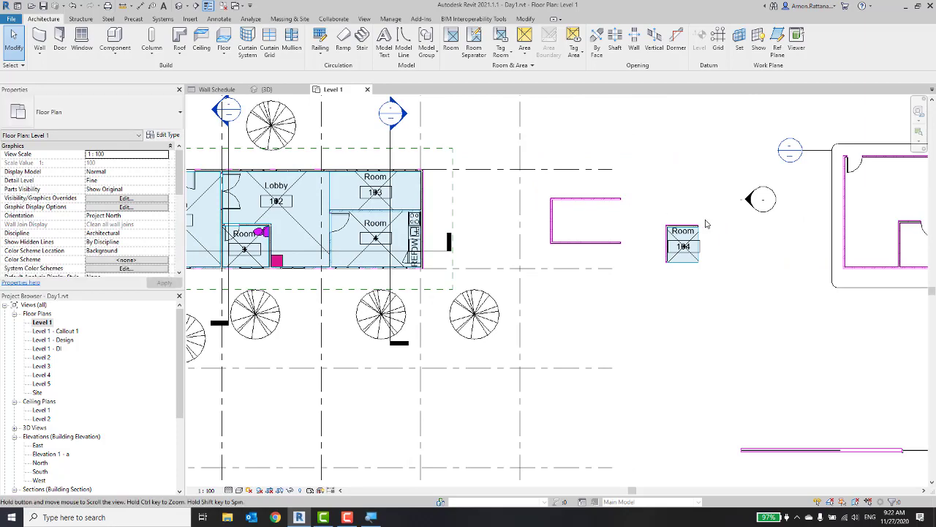
middle_drag(706, 221, 422, 213)
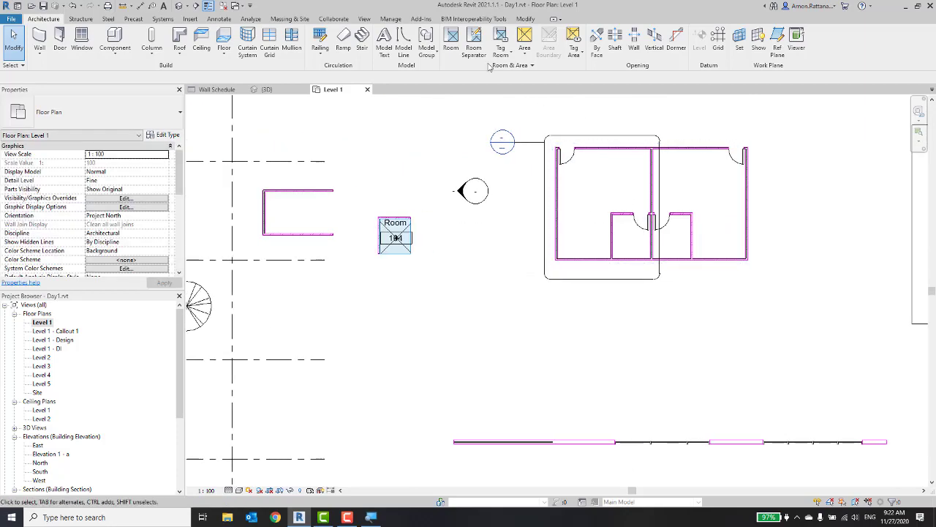
click(451, 40)
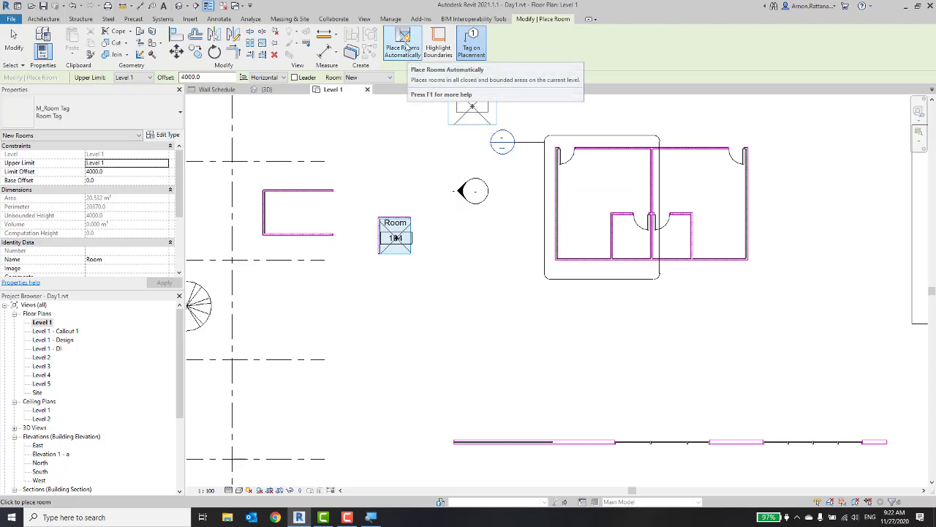
Auto-place rooms 105–109 in the right building's enclosed areas, then exit room placement
click(412, 53)
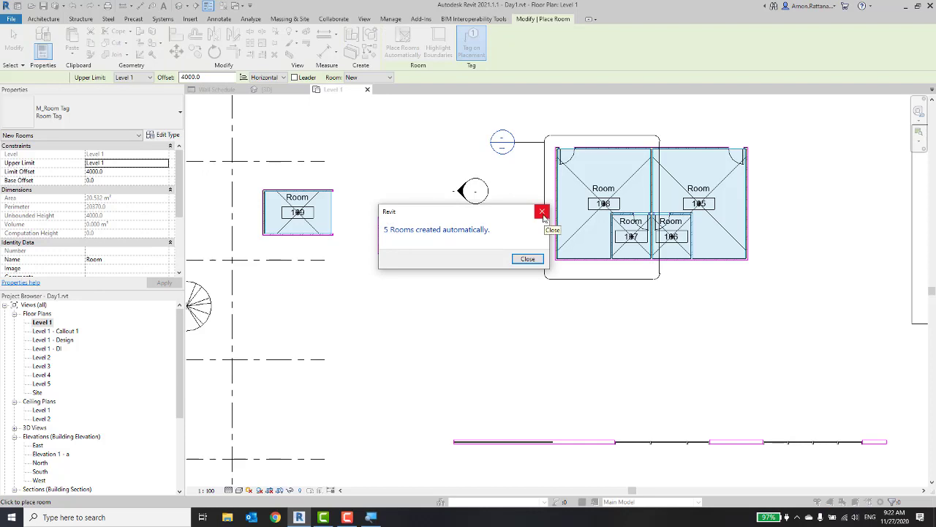
click(542, 212)
key(Escape)
key(Escape)
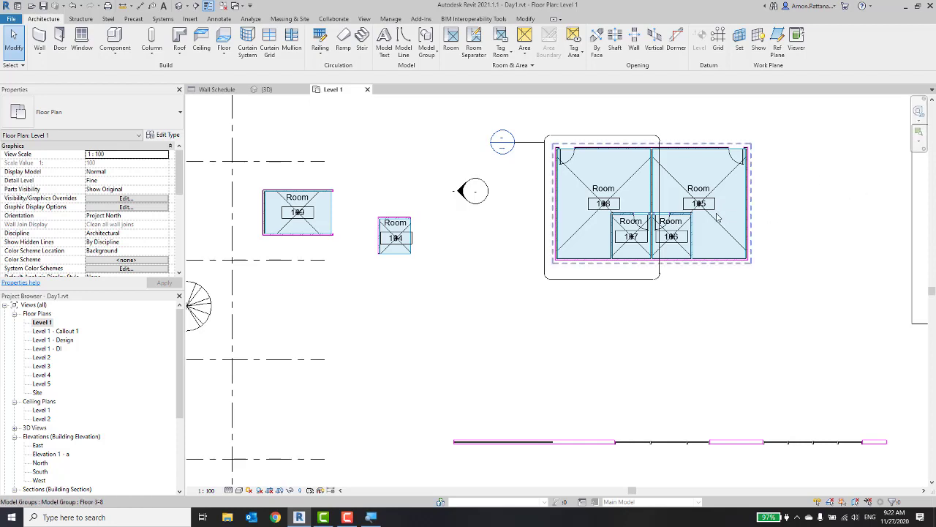
Zoom over the new rooms to review them, then open Visibility/Graphic Overrides with VG
scroll(629, 214, up, 2)
scroll(600, 163, up, 1)
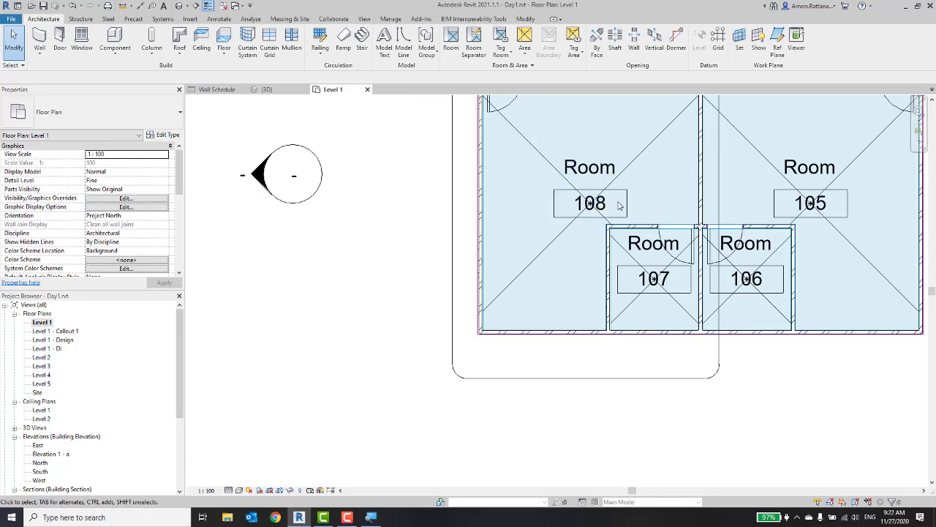
scroll(622, 204, down, 2)
scroll(586, 214, down, 1)
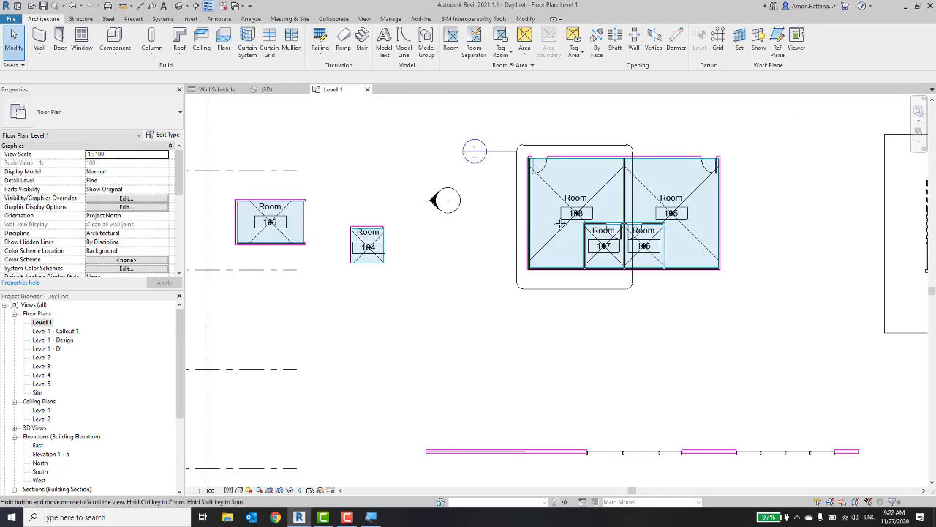
scroll(552, 225, down, 1)
scroll(536, 230, down, 1)
scroll(536, 230, up, 2)
scroll(468, 220, up, 1)
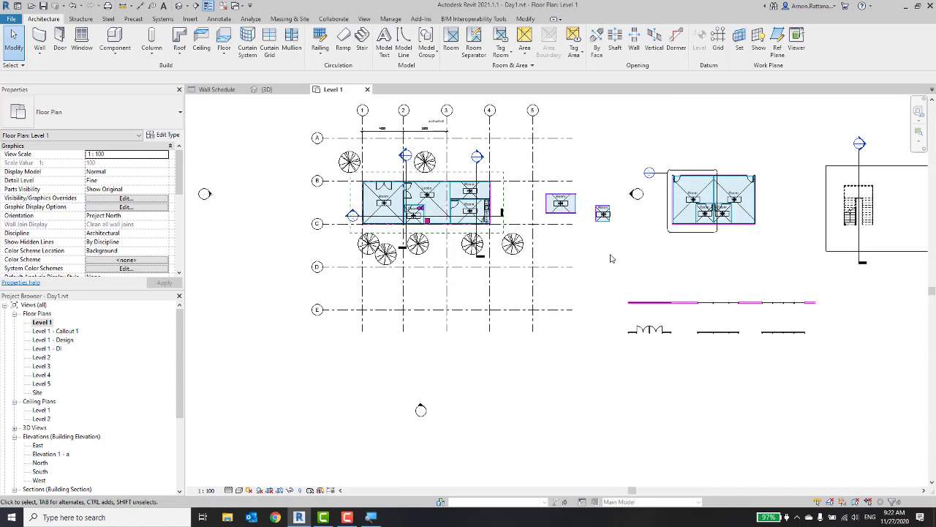
scroll(399, 197, up, 1)
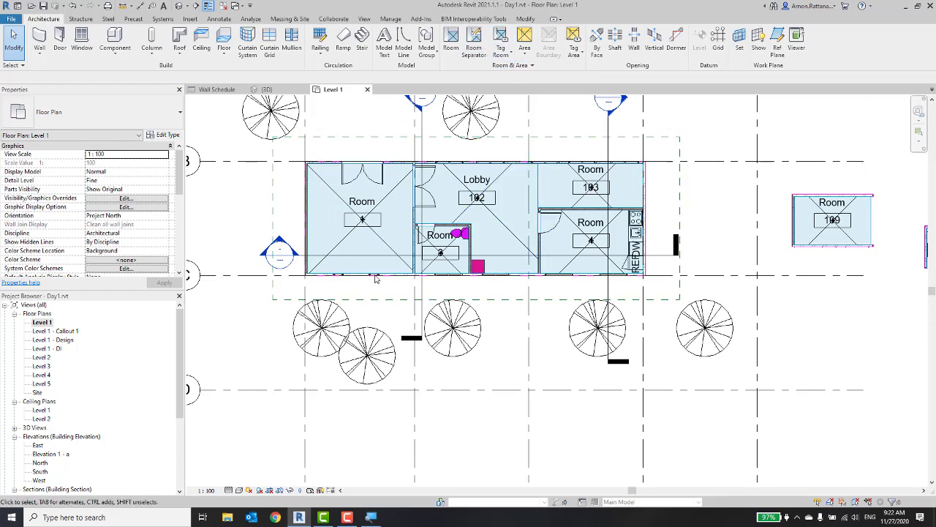
scroll(369, 269, down, 1)
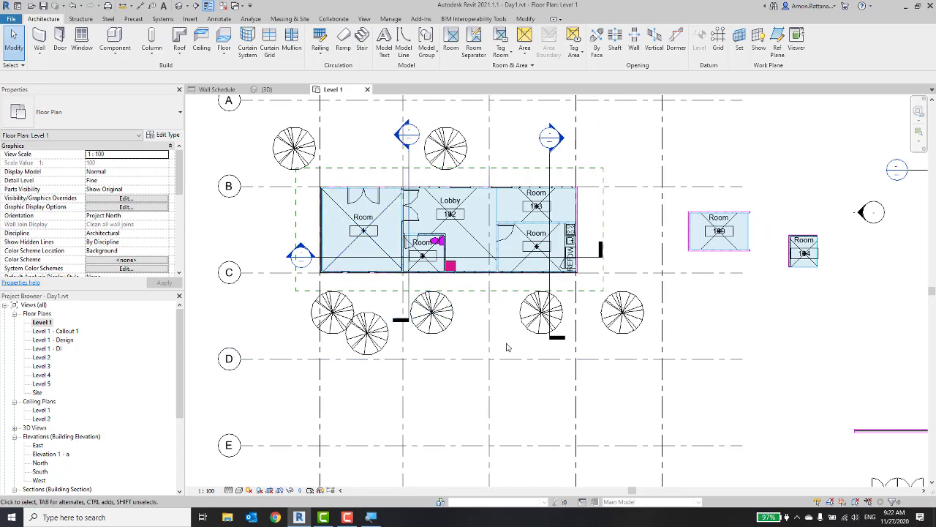
middle_drag(513, 356, 511, 363)
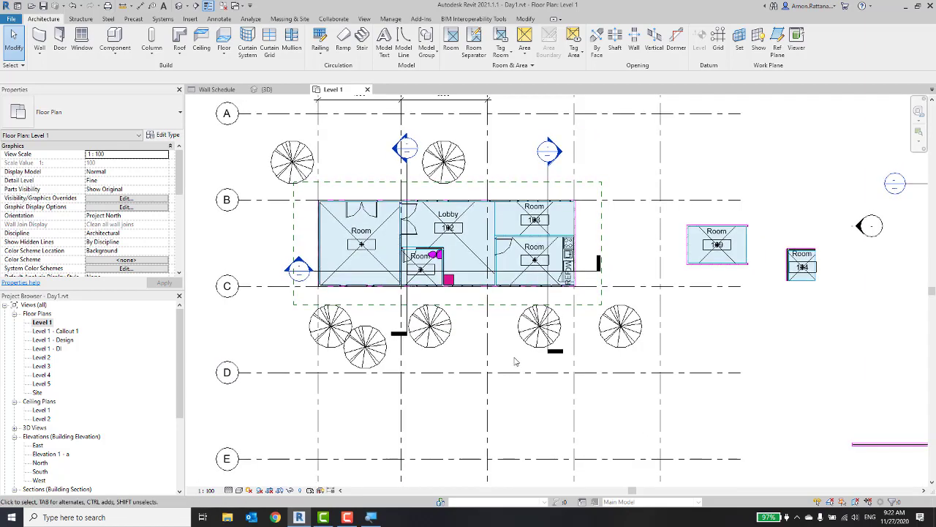
key(v)
key(v)
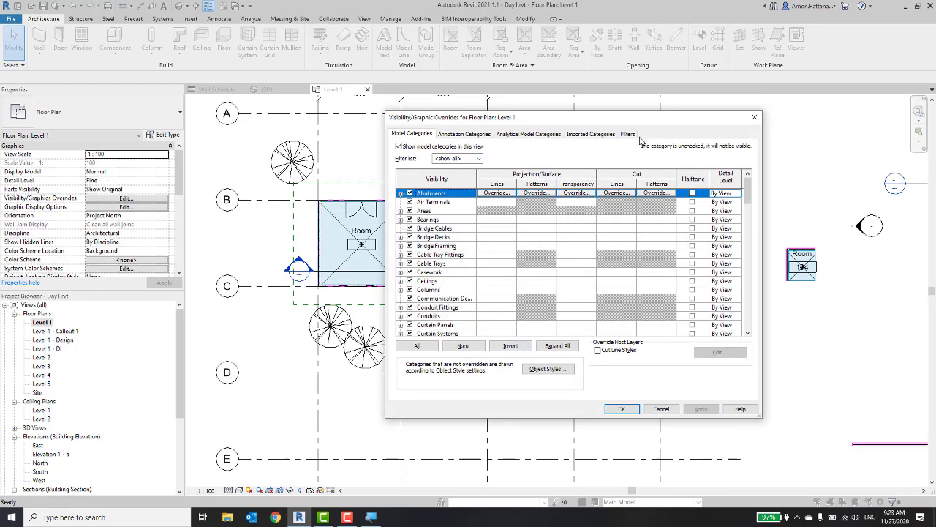
Close and reopen Visibility/Graphic Overrides for Level 1 using VG
click(755, 117)
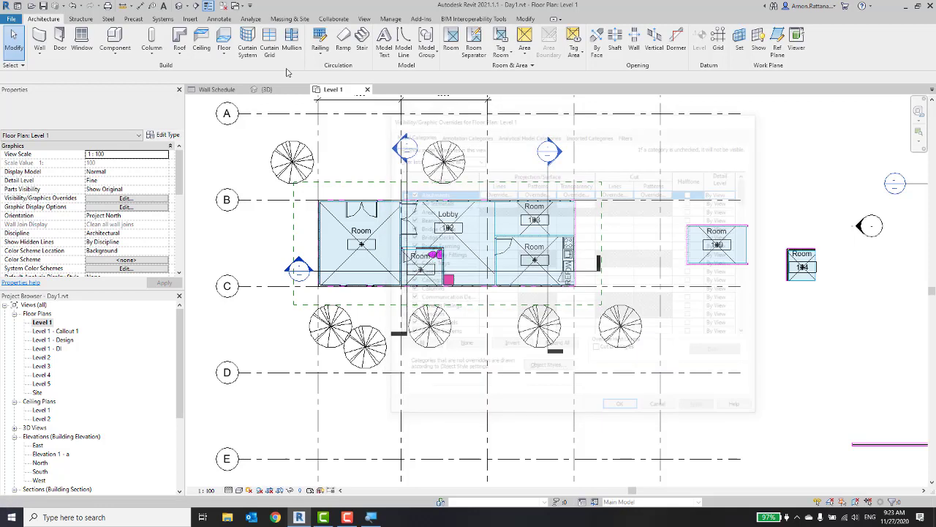
click(365, 20)
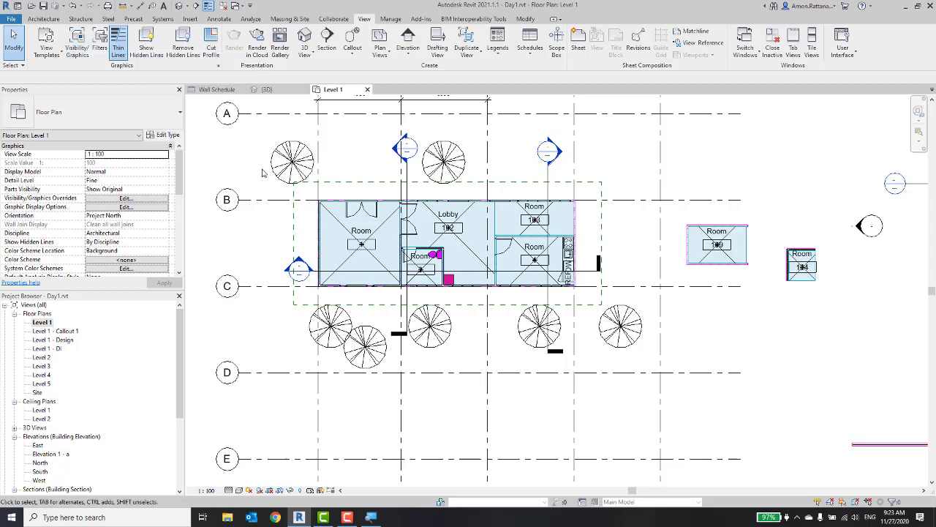
key(v)
key(g)
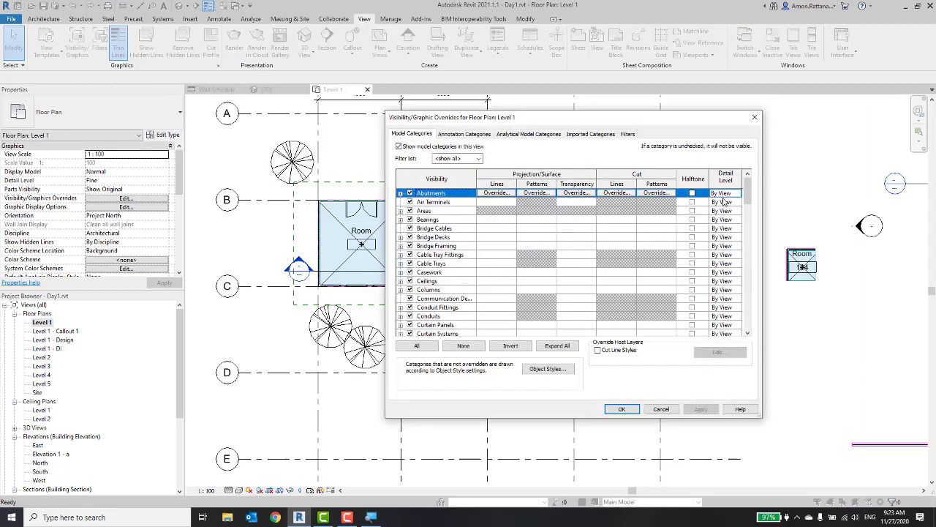
Under Rooms, uncheck Interior Fill and Reference, and apply the change
drag(747, 199, 747, 332)
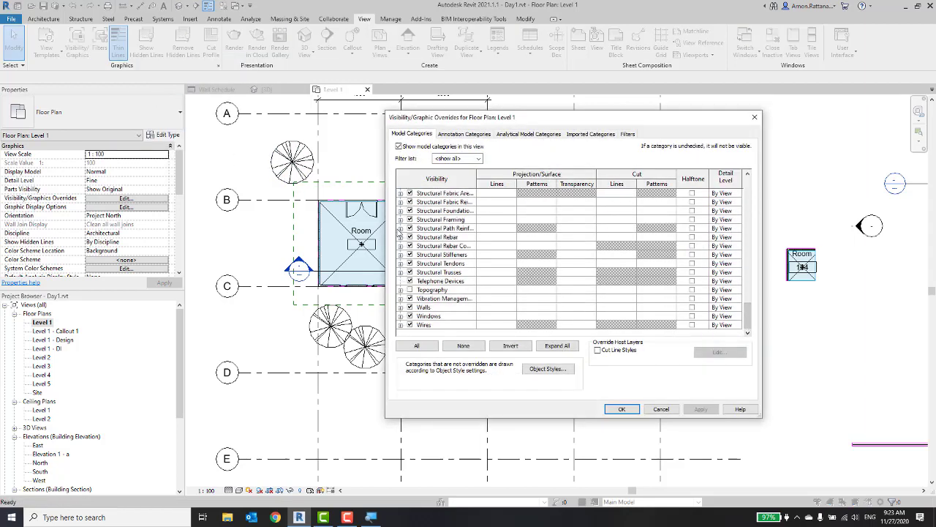
scroll(428, 260, up, 2)
scroll(428, 258, up, 3)
scroll(430, 254, up, 2)
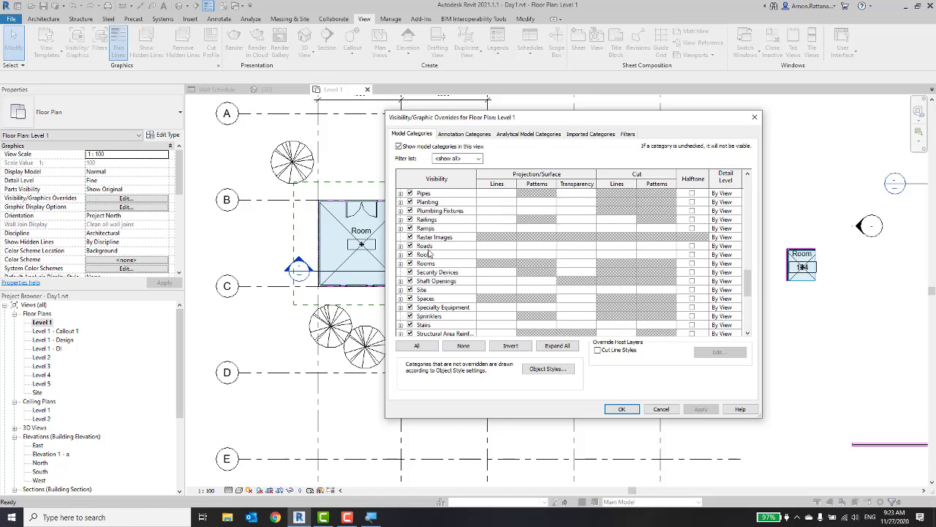
scroll(430, 254, up, 1)
click(400, 272)
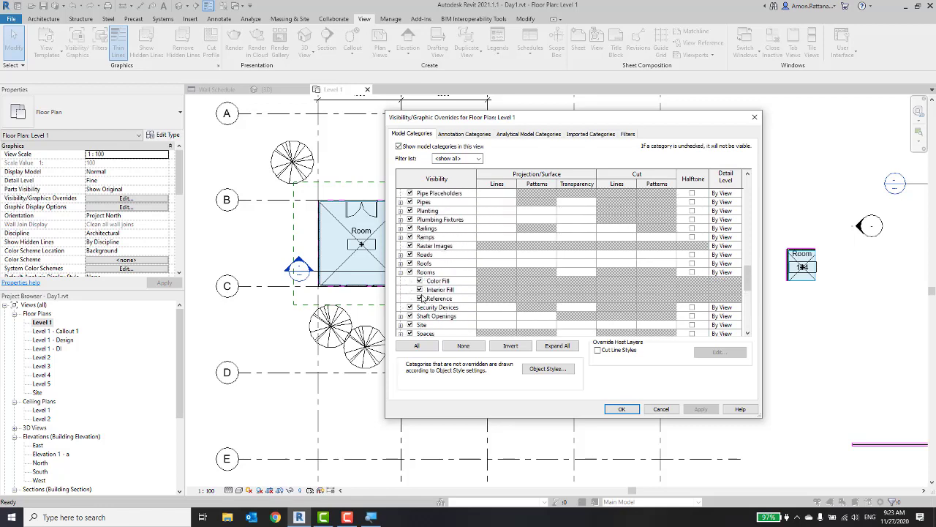
click(425, 290)
click(424, 299)
click(622, 409)
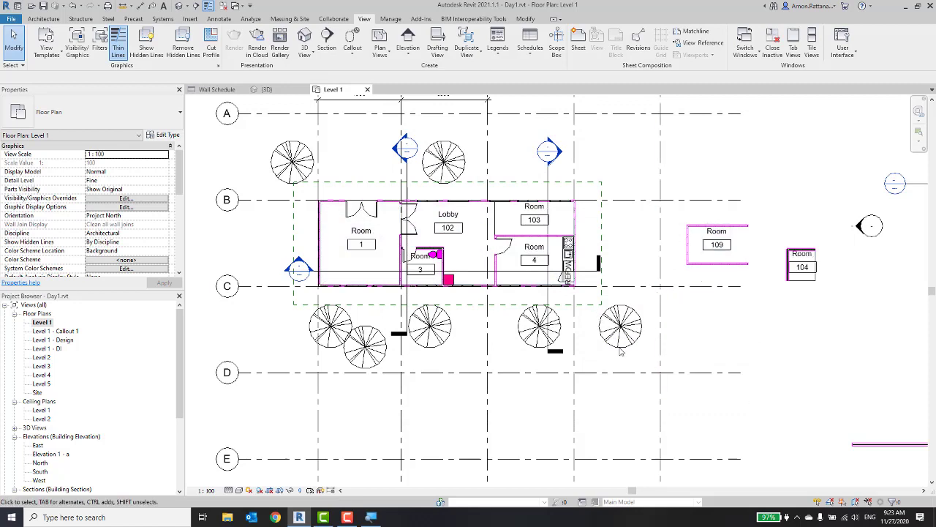
click(371, 517)
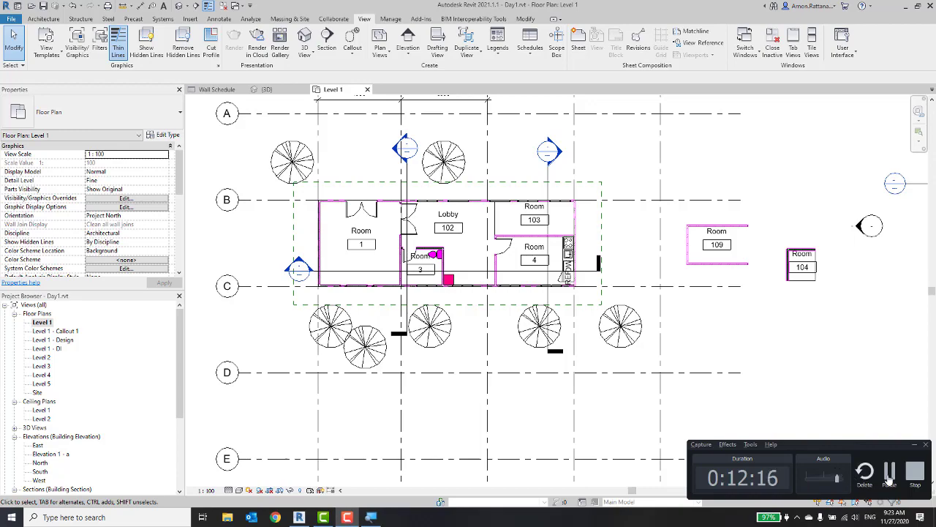